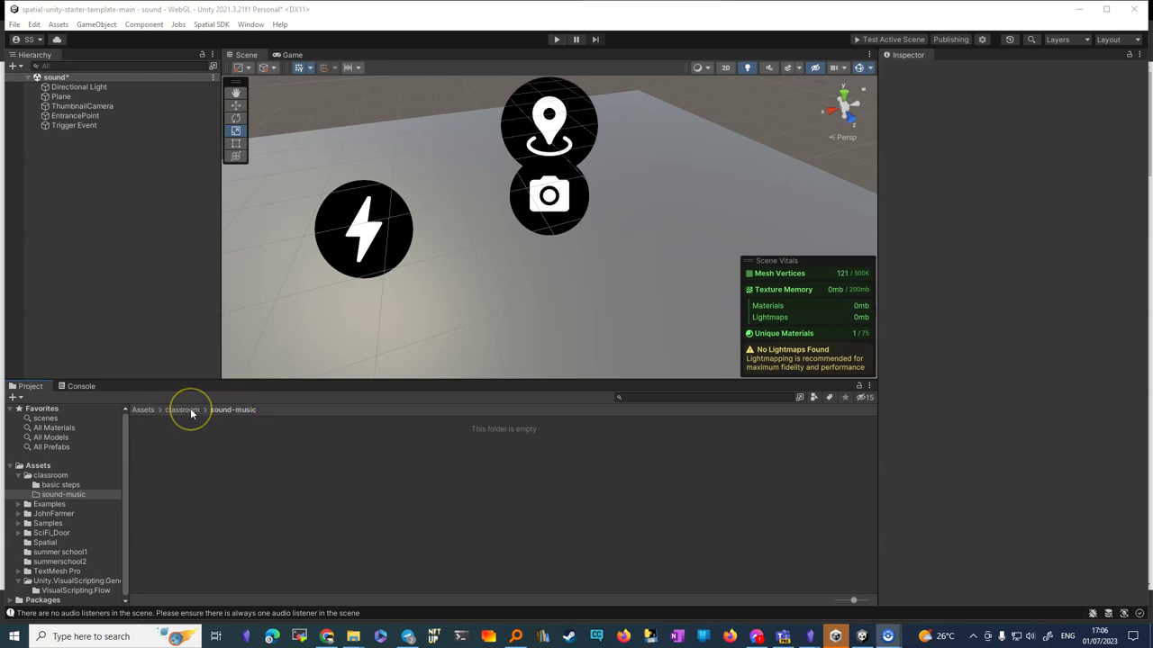
Try to create a new scene in the sound-music folder.
right_click(219, 445)
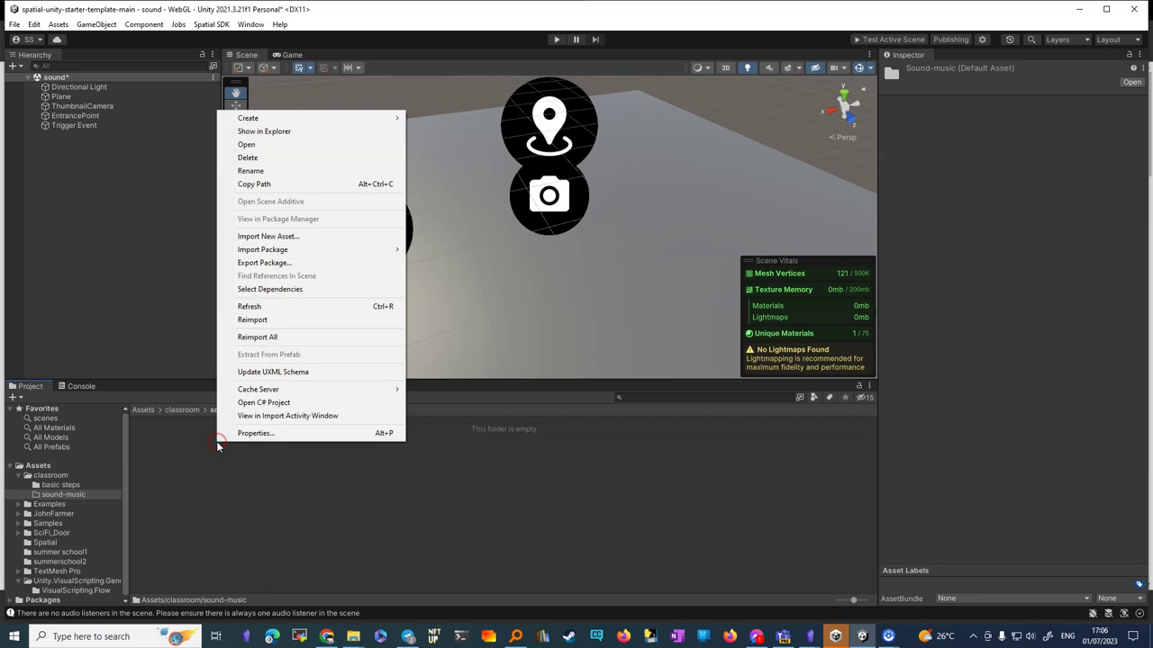
mouse_move(285, 118)
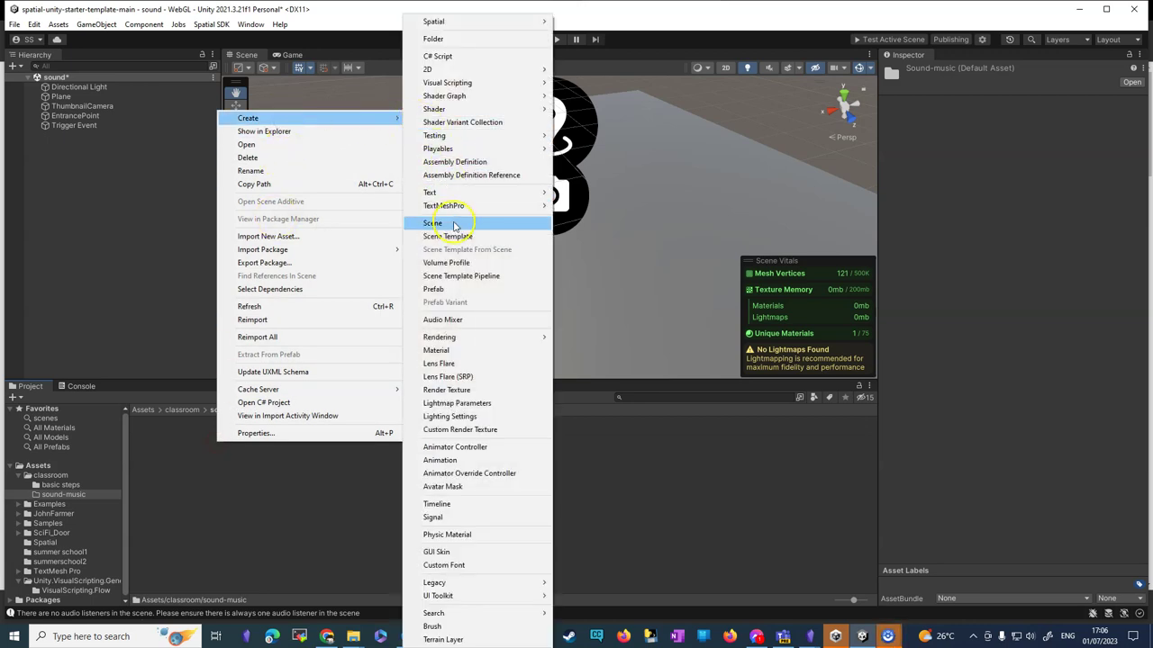
left_click(452, 223)
left_click(266, 452)
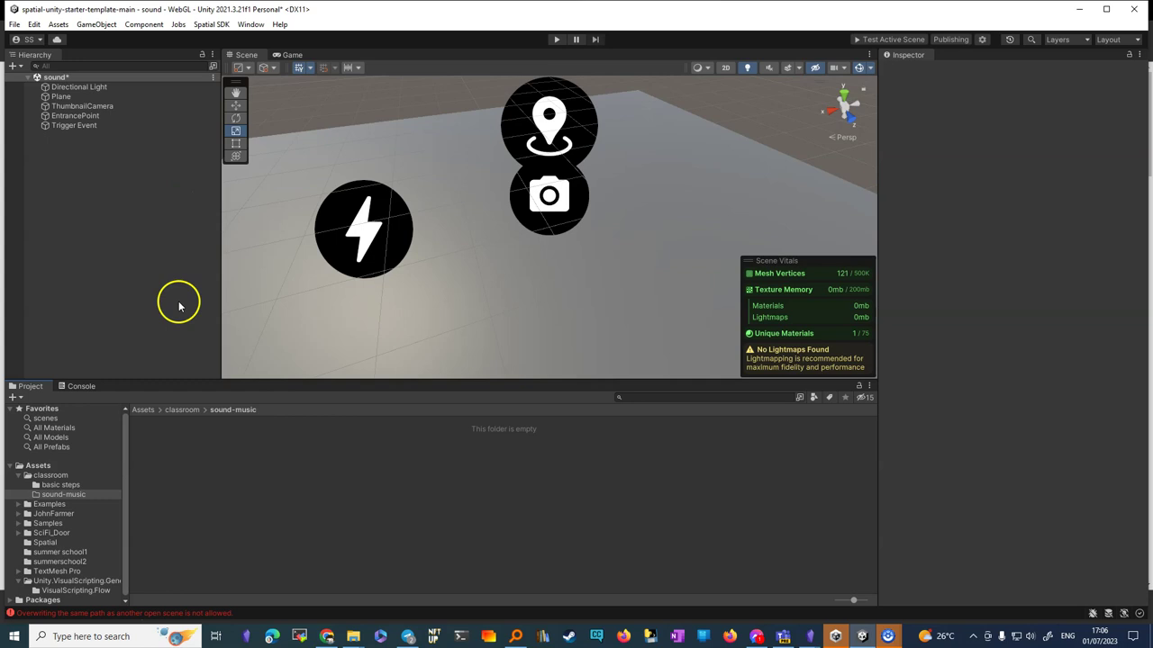
Create a scene named sound1 in the sound-music folder and open it.
right_click(208, 465)
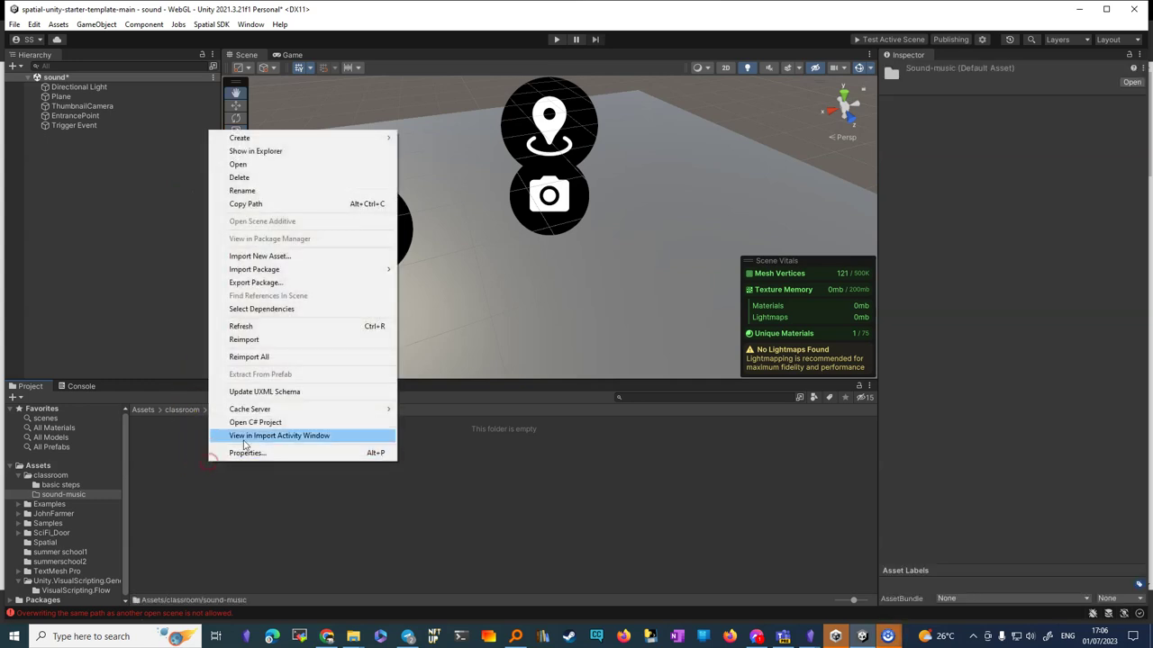
mouse_move(273, 144)
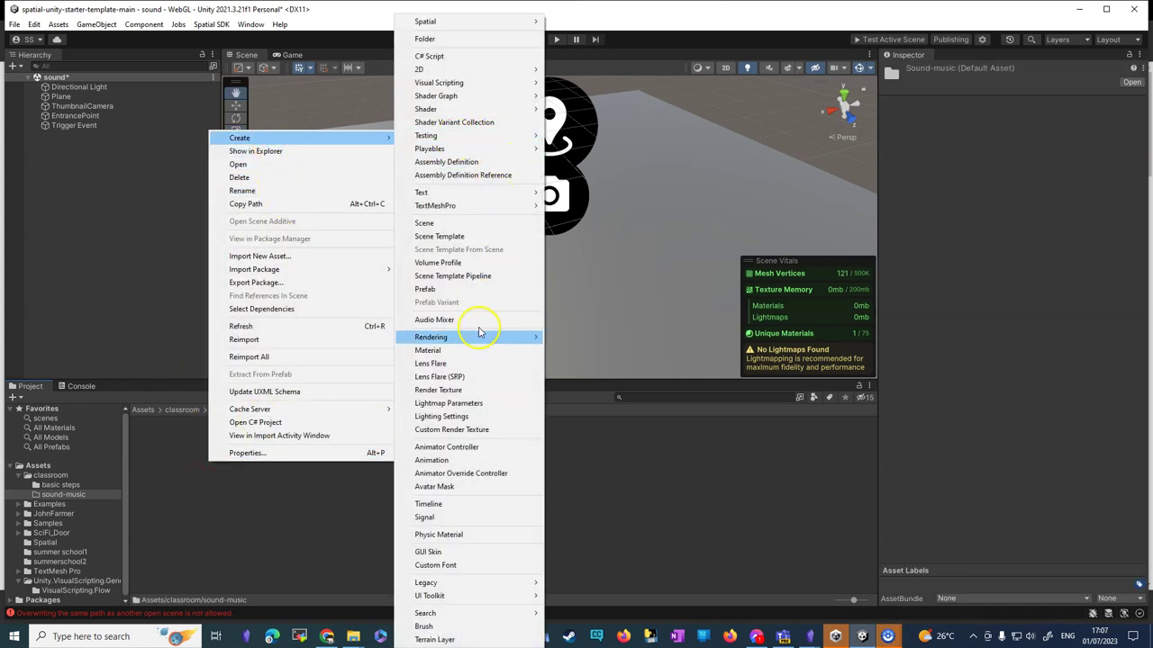
left_click(448, 222)
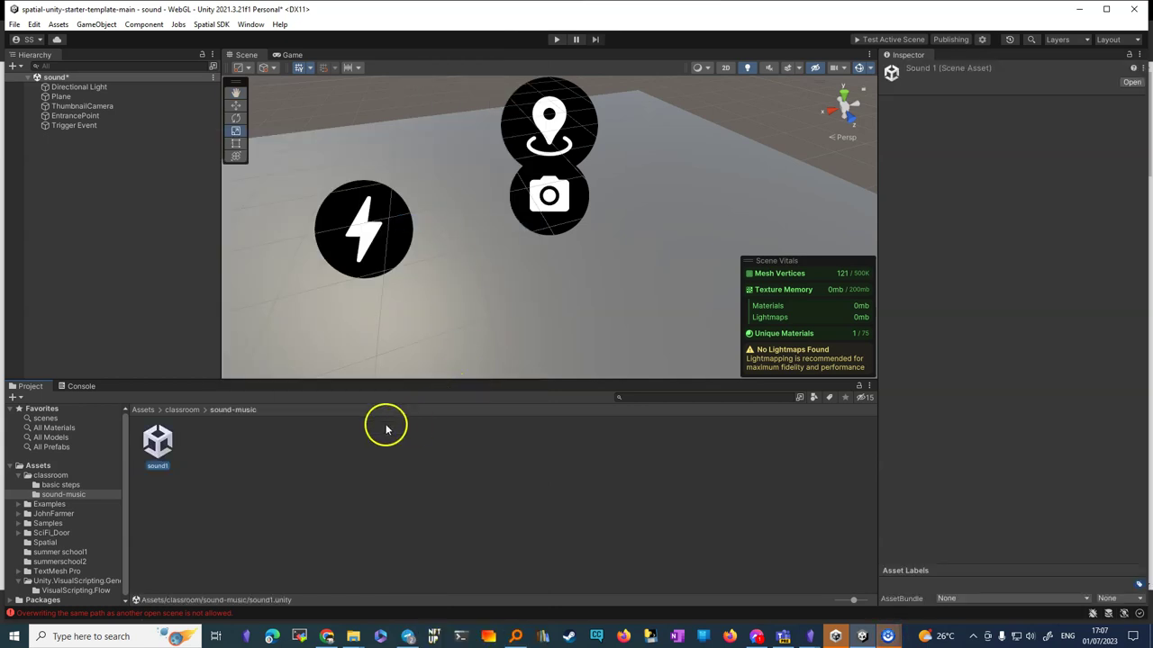
double_click(158, 441)
left_click(606, 342)
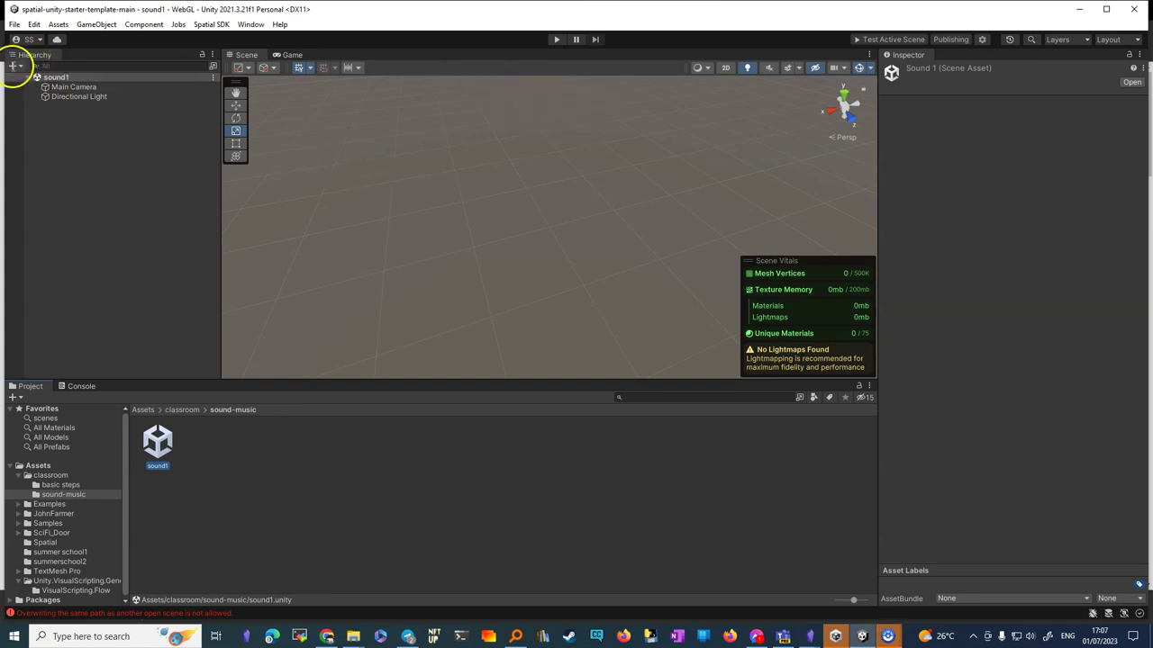
Add a 3D plane to the sound1 scene and delete the Main Camera.
left_click(13, 66)
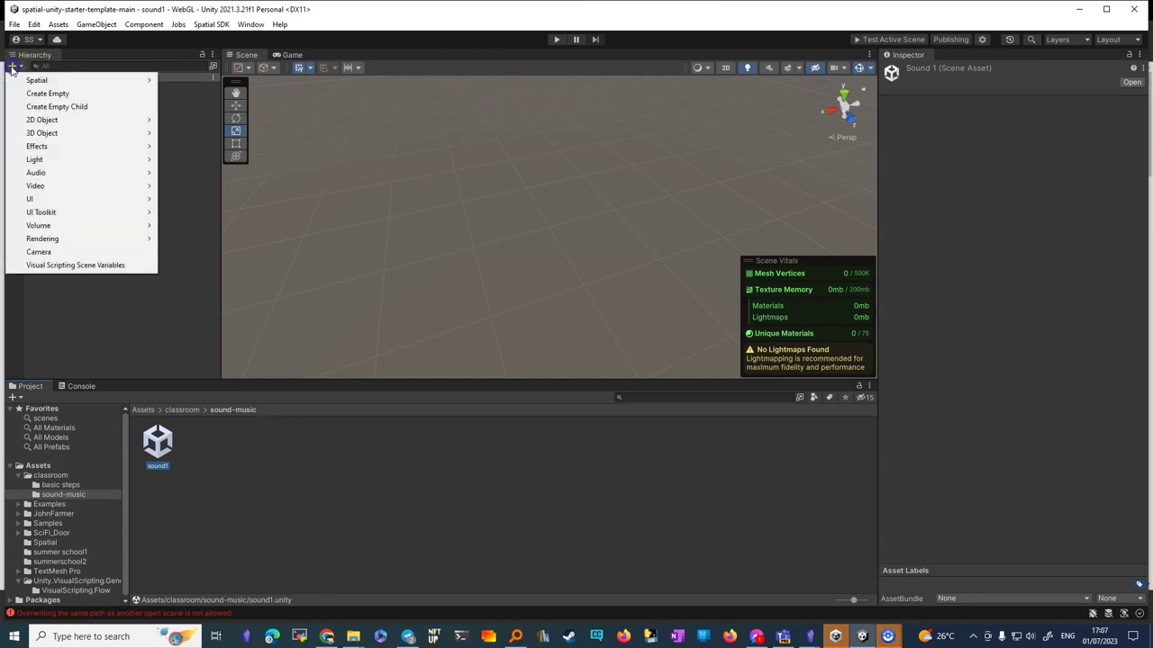
left_click(53, 127)
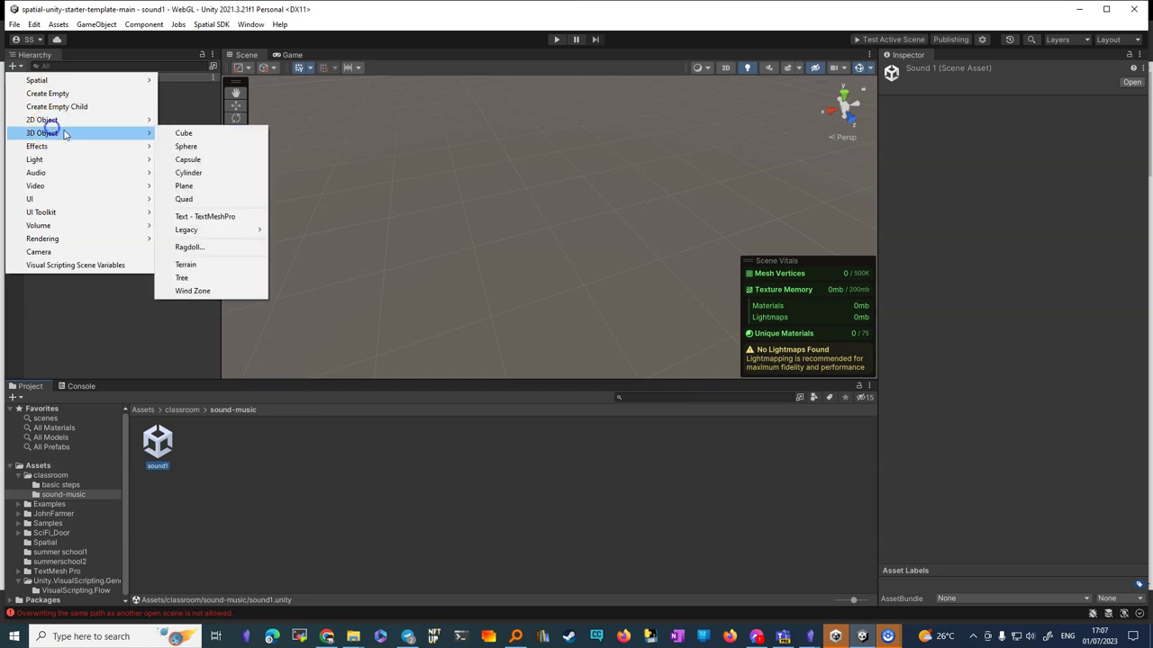
left_click(214, 185)
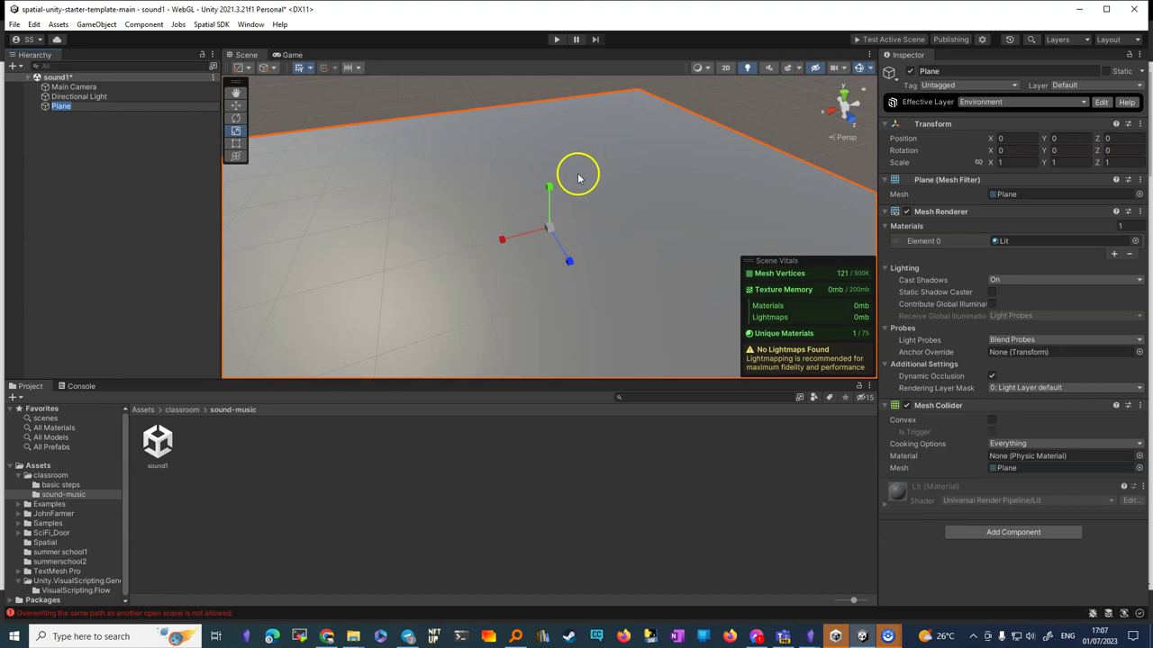
left_click(236, 104)
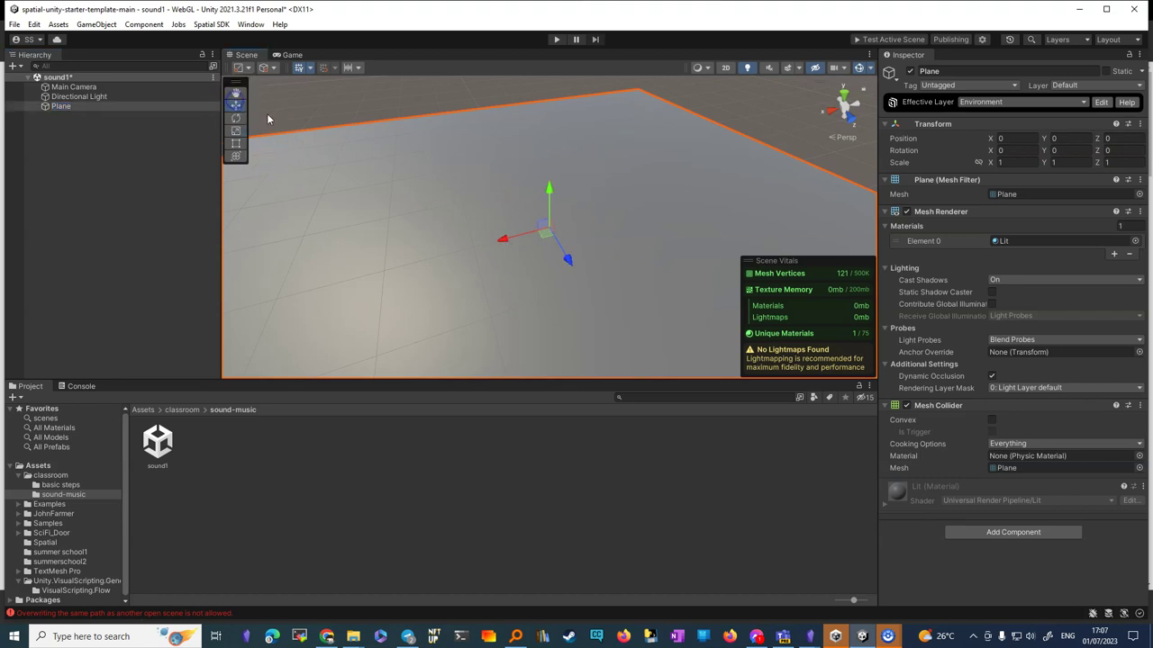
left_click(68, 87)
key("Delete")
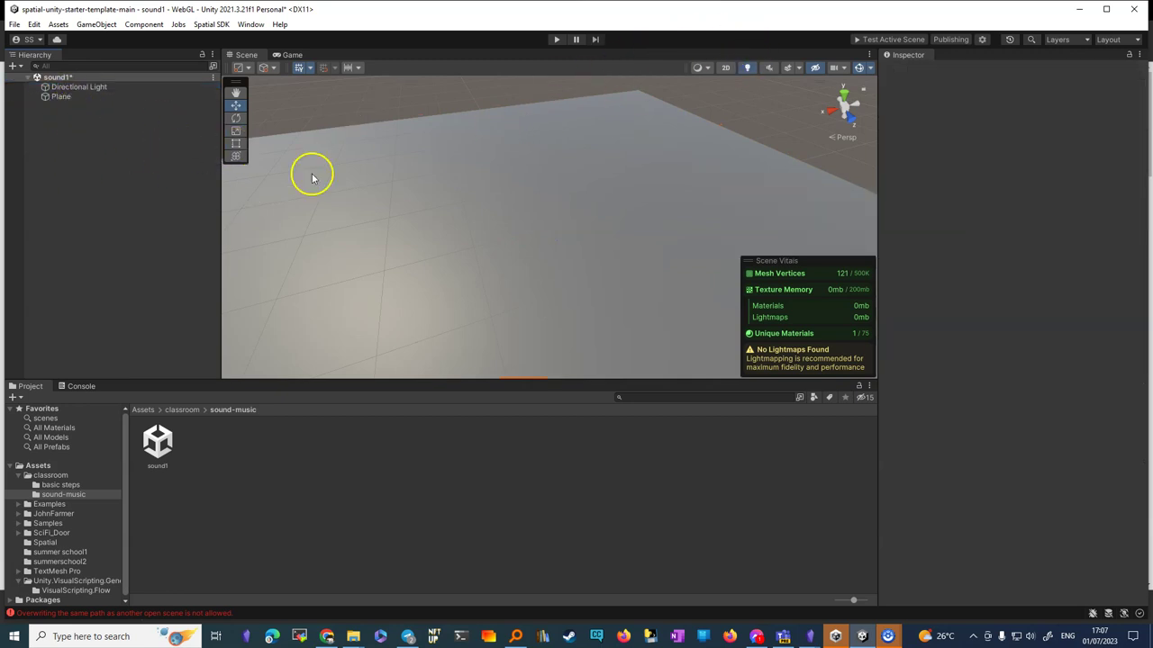
Assign sound1 as the scene of the active First scene package in the Spatial Portal and test the package for issues.
left_click(981, 38)
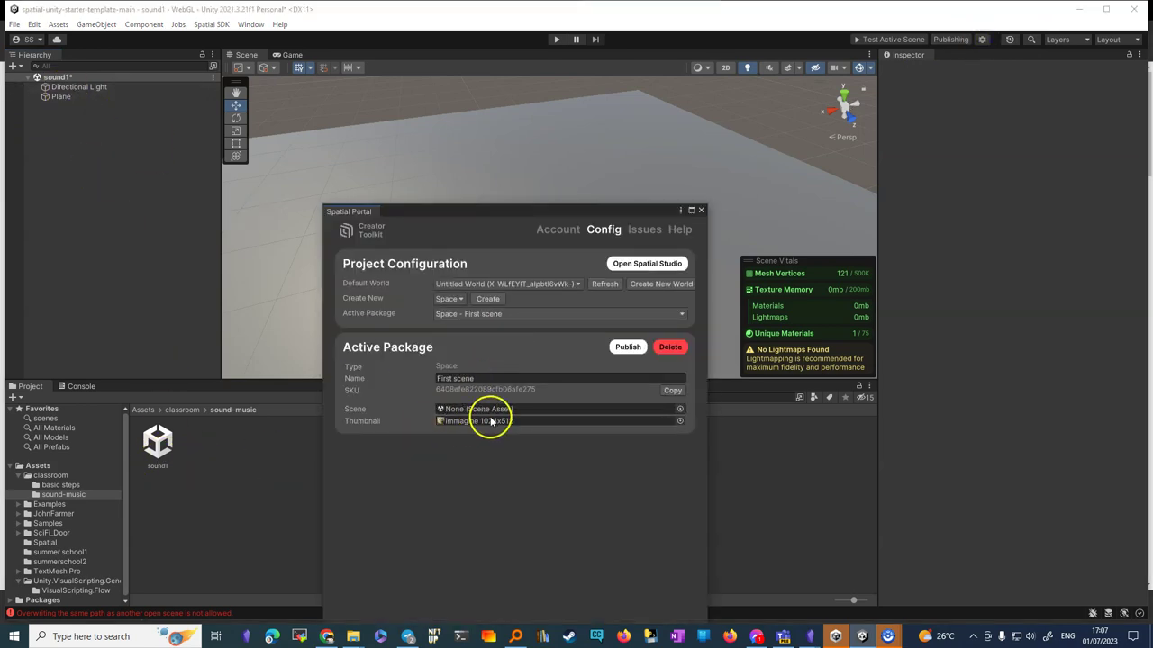
left_click_drag(158, 439, 452, 412)
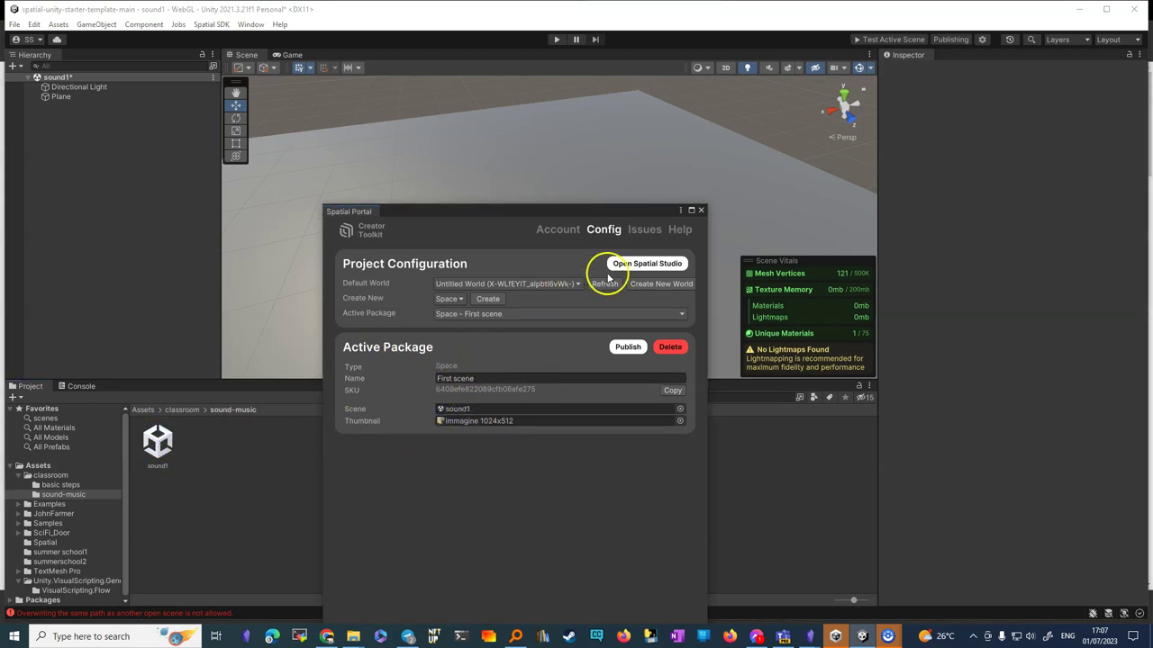
left_click(640, 230)
left_click(362, 362)
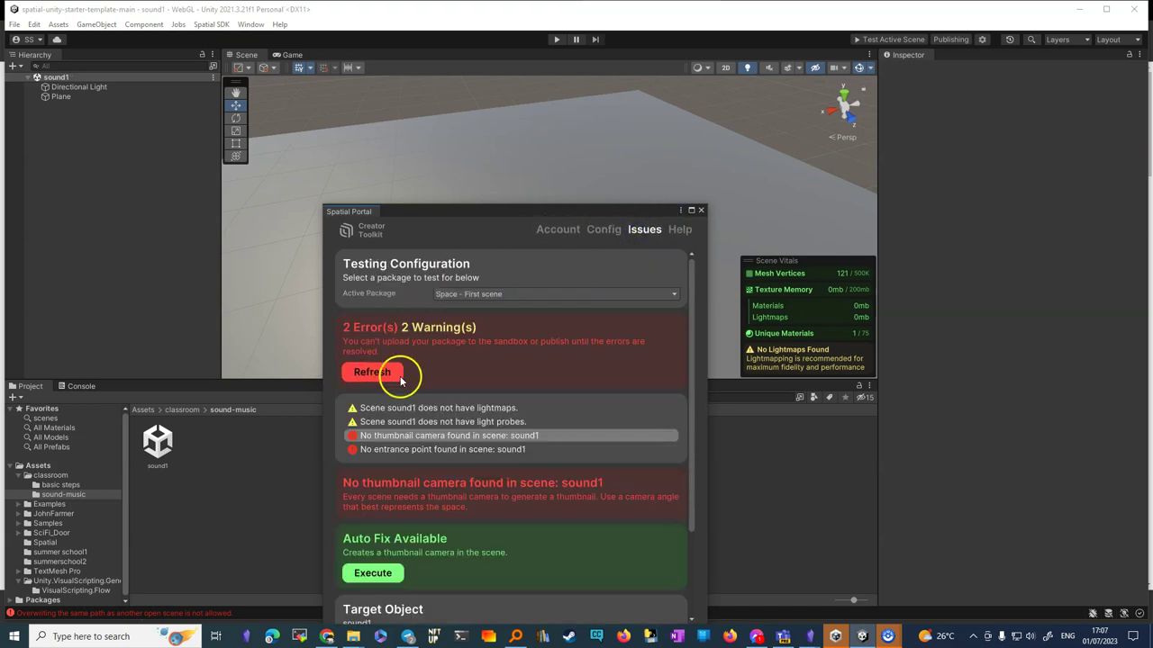
Run the automatic fixes that create a thumbnail camera and an entrance point in sound1, and close the Spatial Portal.
left_click(369, 574)
scroll(376, 571, "down", 1)
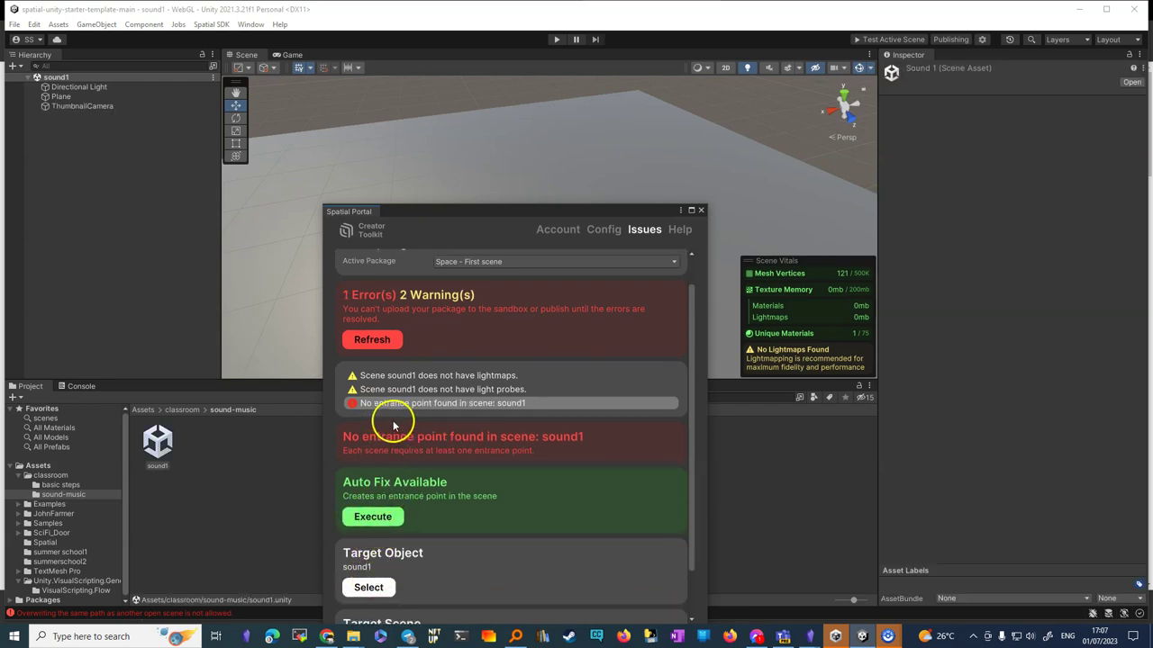
scroll(377, 454, "down", 2)
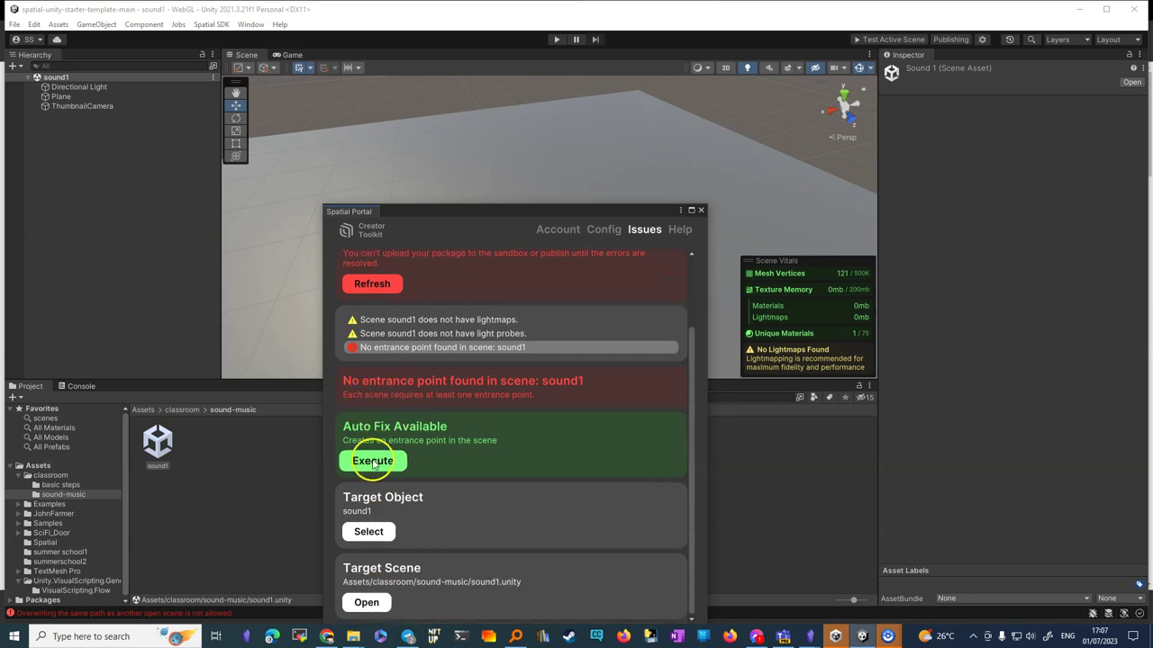
left_click(373, 458)
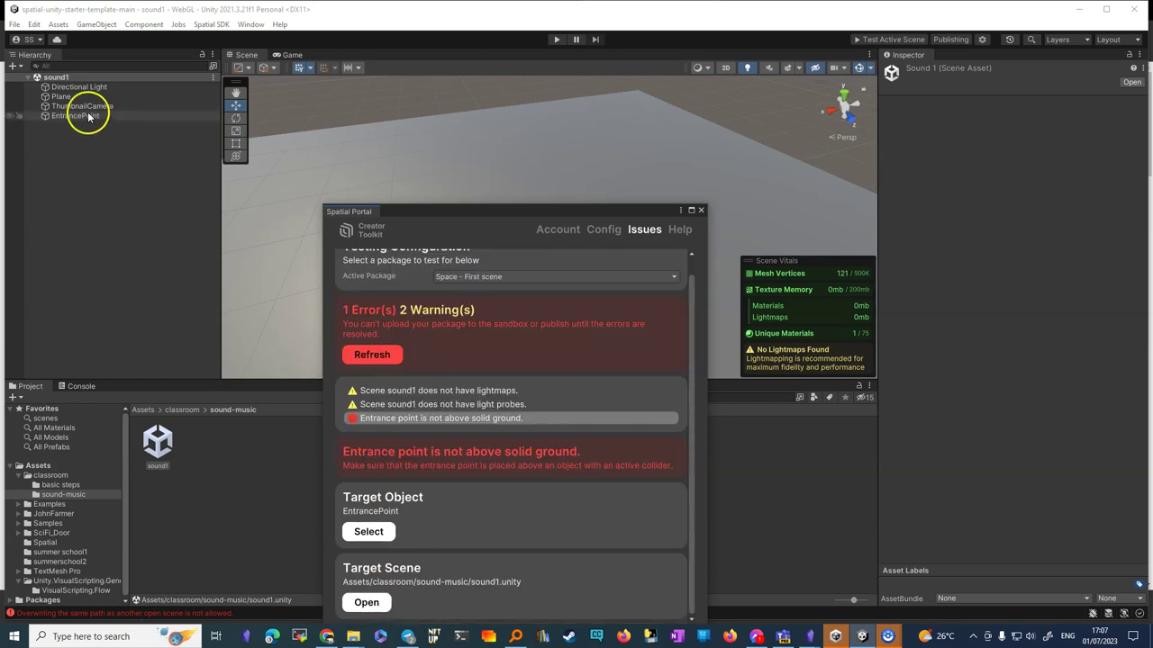
left_click(701, 209)
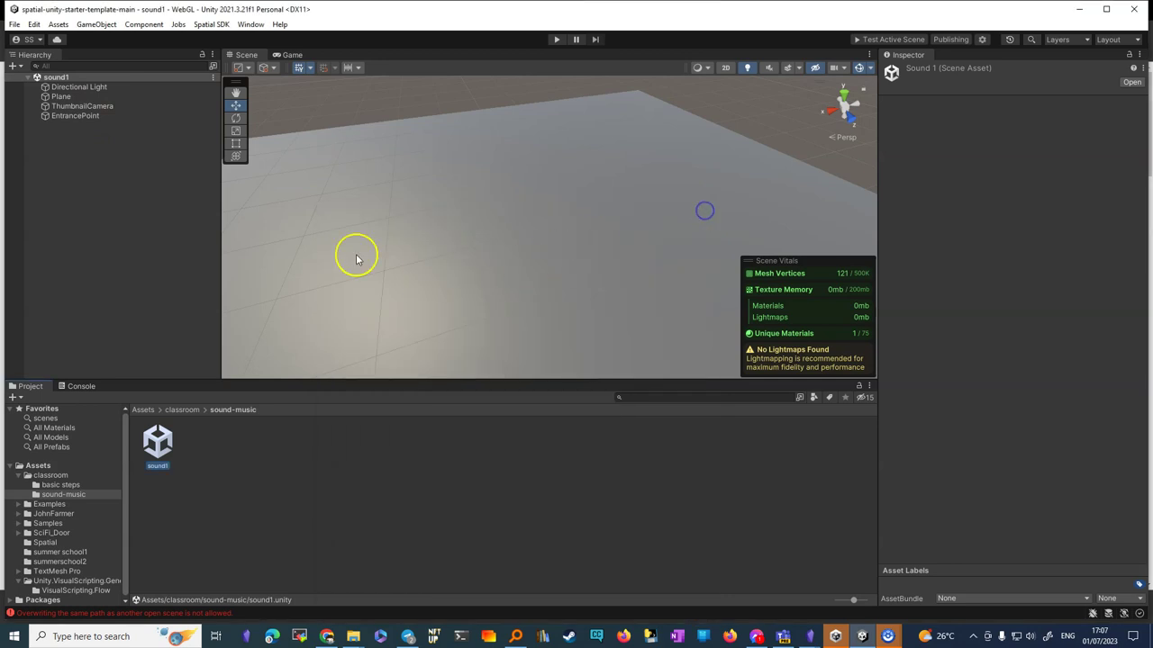
Reset the transforms of the EntrancePoint and ThumbnailCamera objects.
double_click(64, 116)
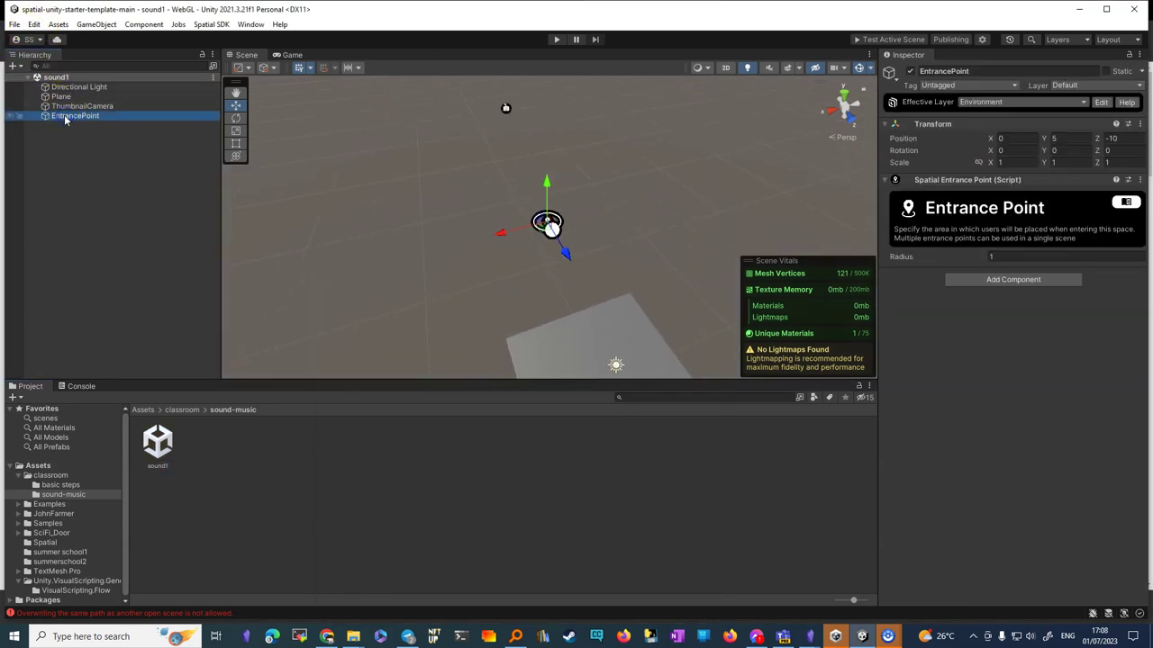
left_click(1138, 124)
left_click(1108, 135)
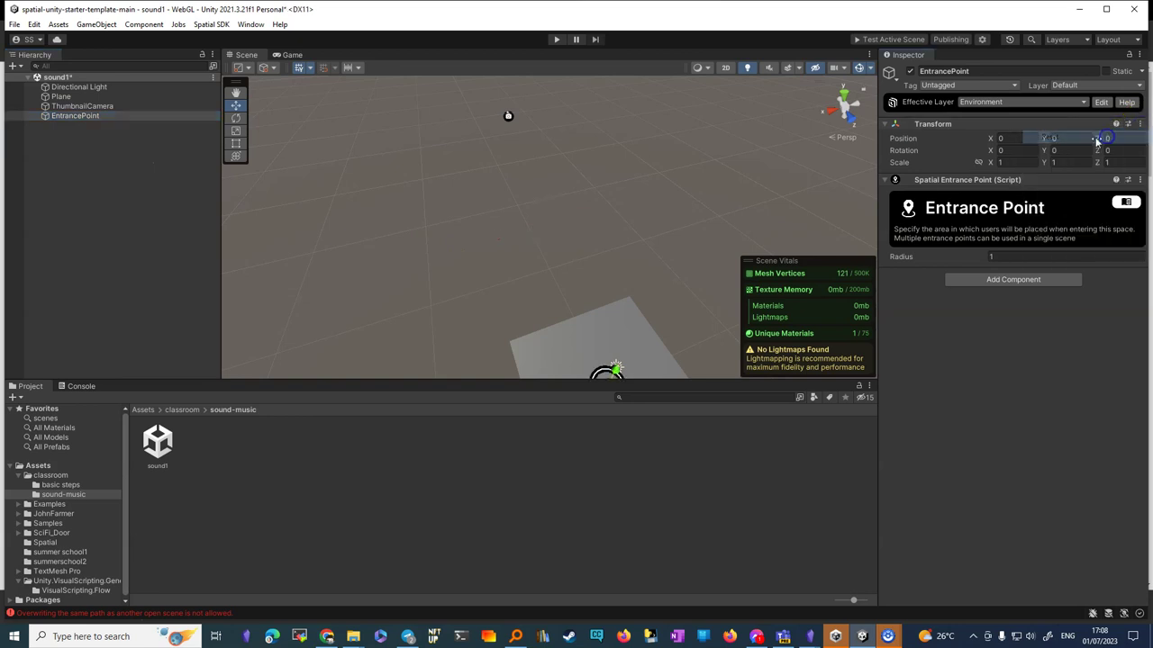
left_click(66, 106)
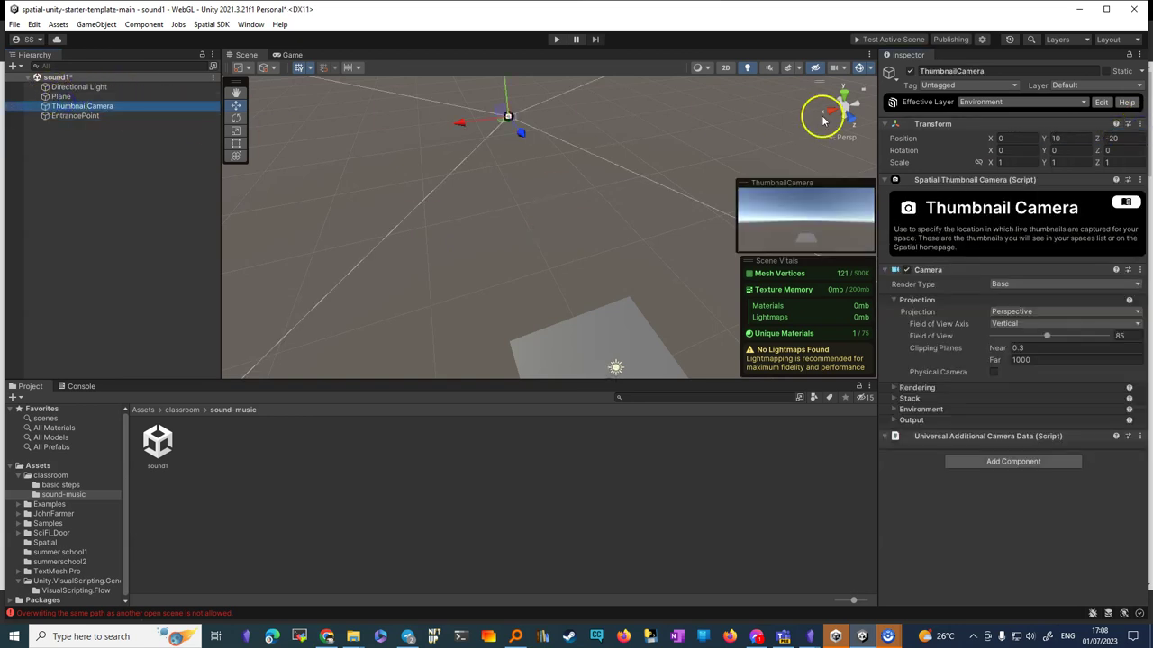
left_click(1138, 123)
left_click(1105, 138)
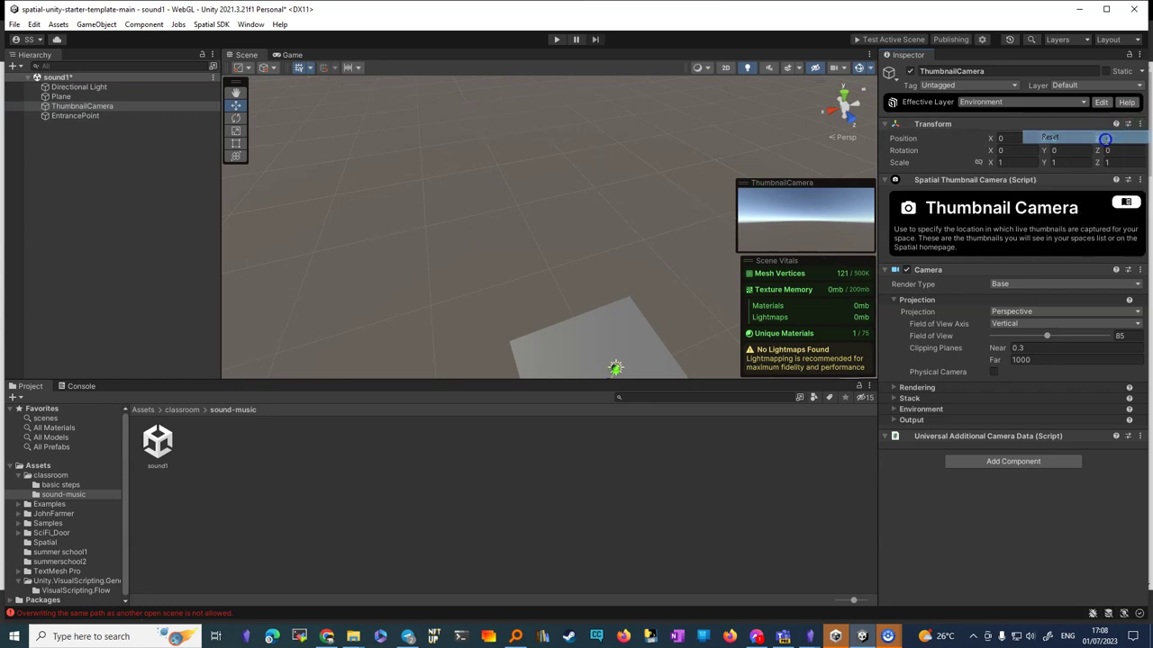
Raise EntrancePoint to about Y 3.04 and ThumbnailCamera to about Y 1.66, and save the scene.
double_click(63, 117)
left_click_drag(552, 194, 549, 151)
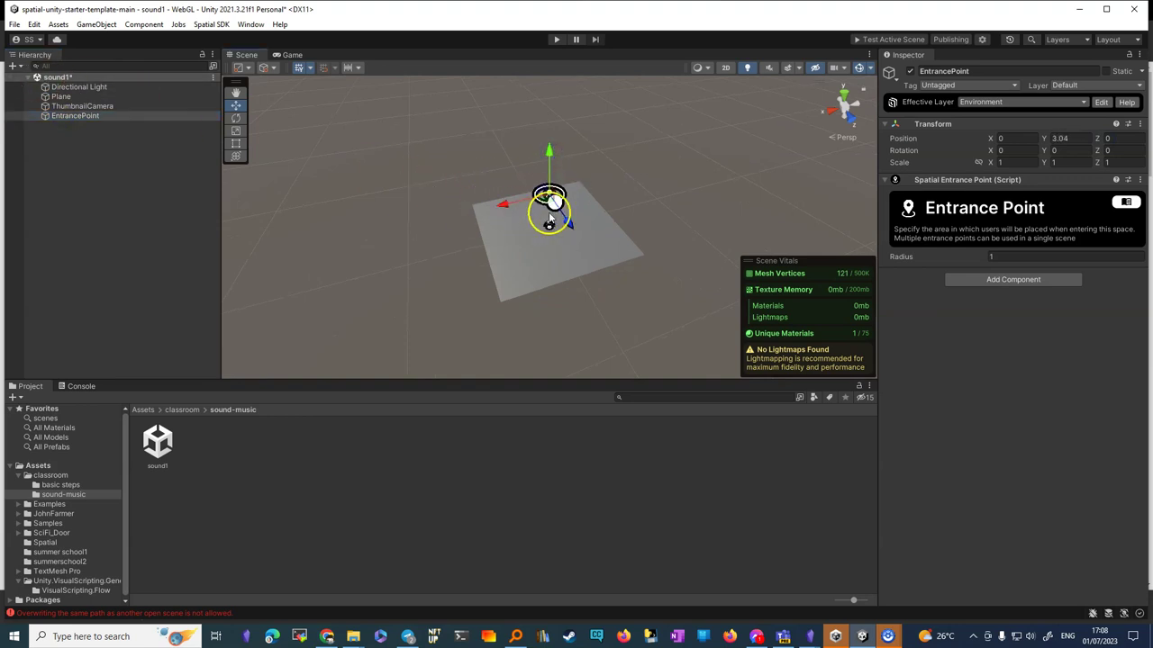
left_click(66, 106)
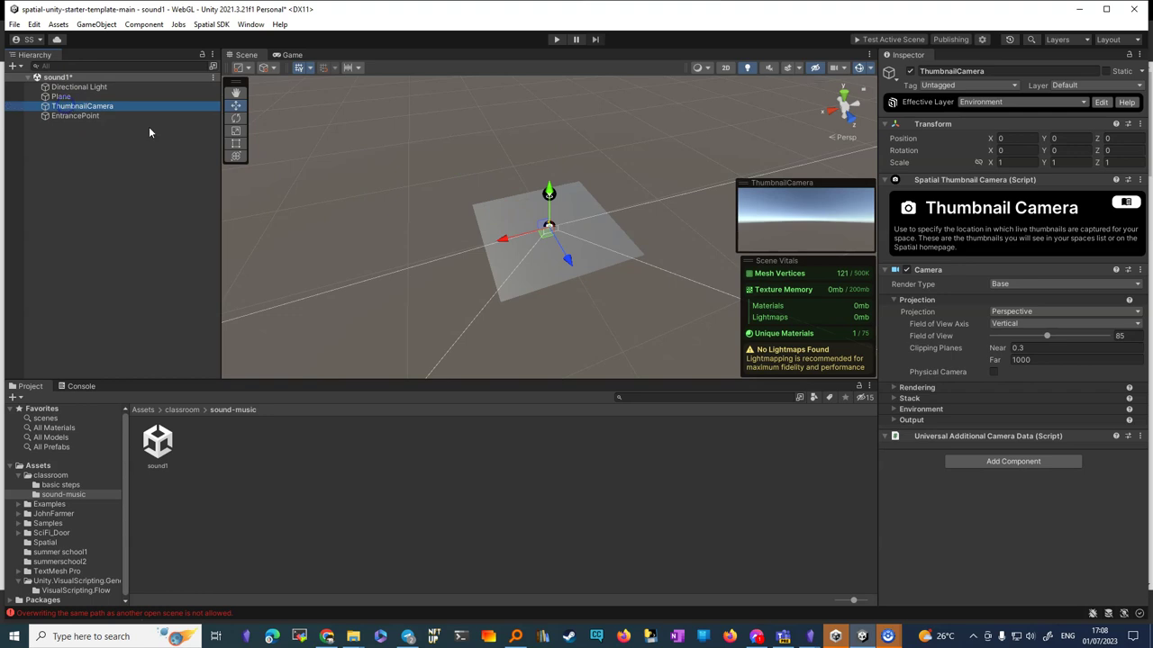
left_click_drag(547, 193, 545, 175)
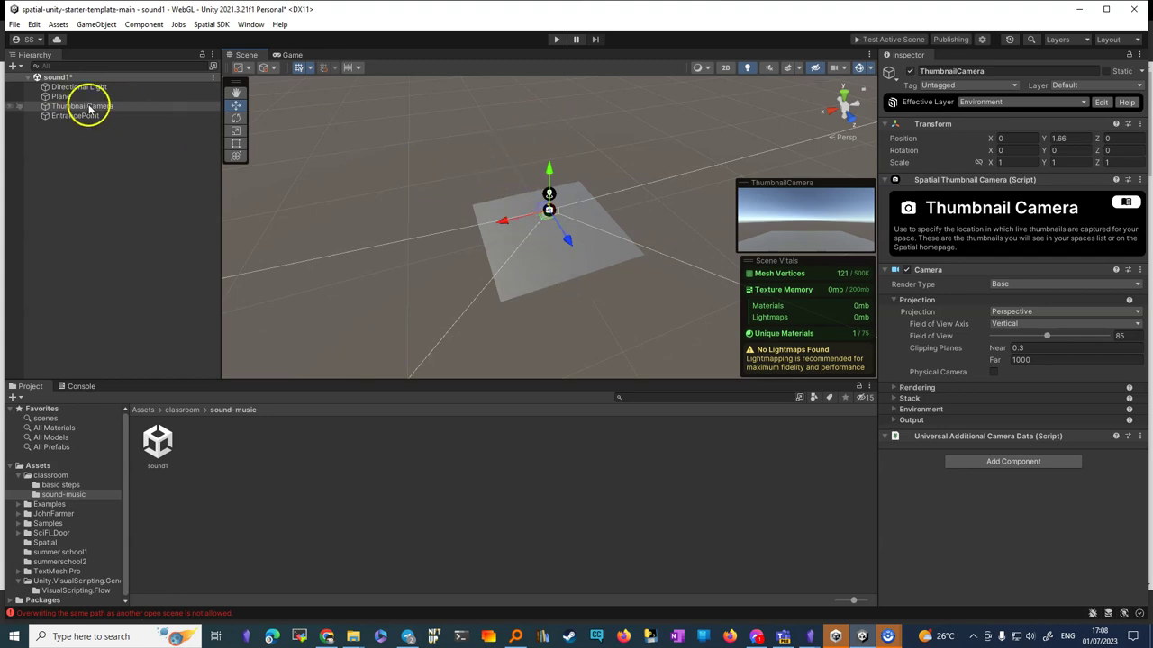
key("ctrl+s")
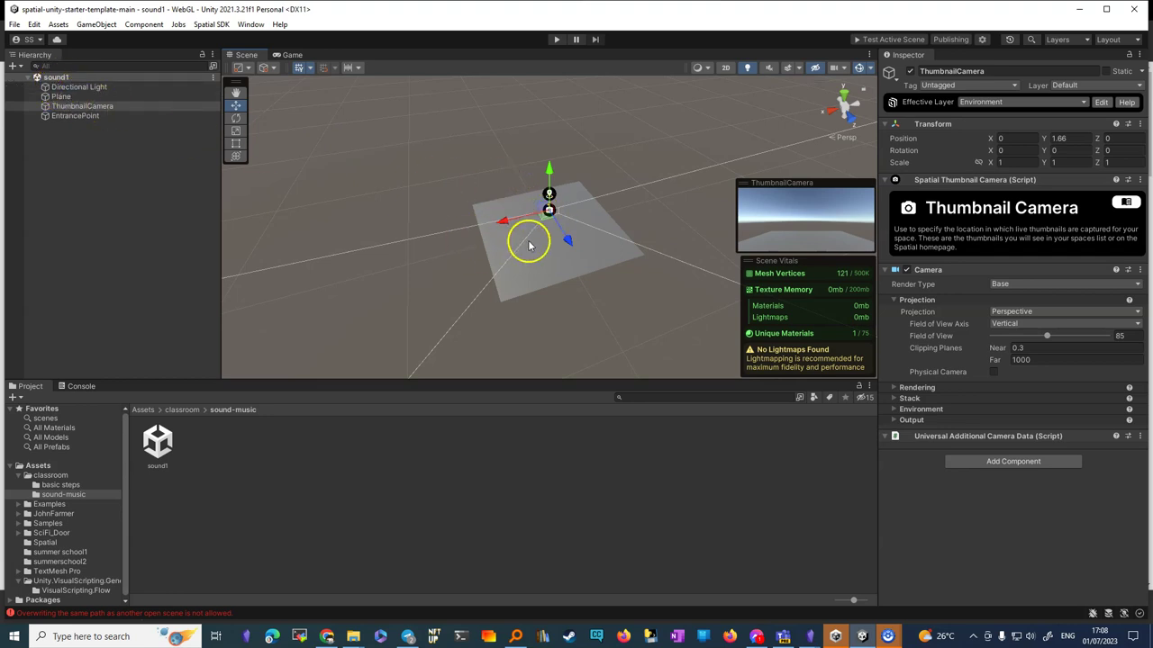
Add a cube and move it to about X 3.22, Y 0.86 on the plane.
left_click(18, 69)
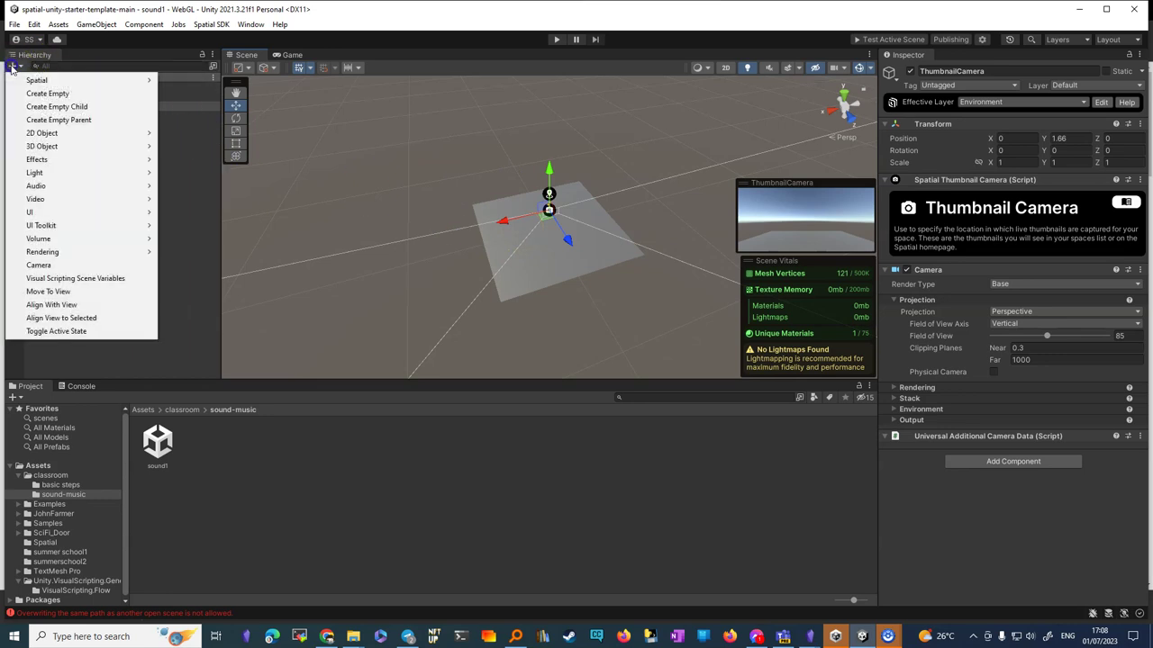
mouse_move(81, 146)
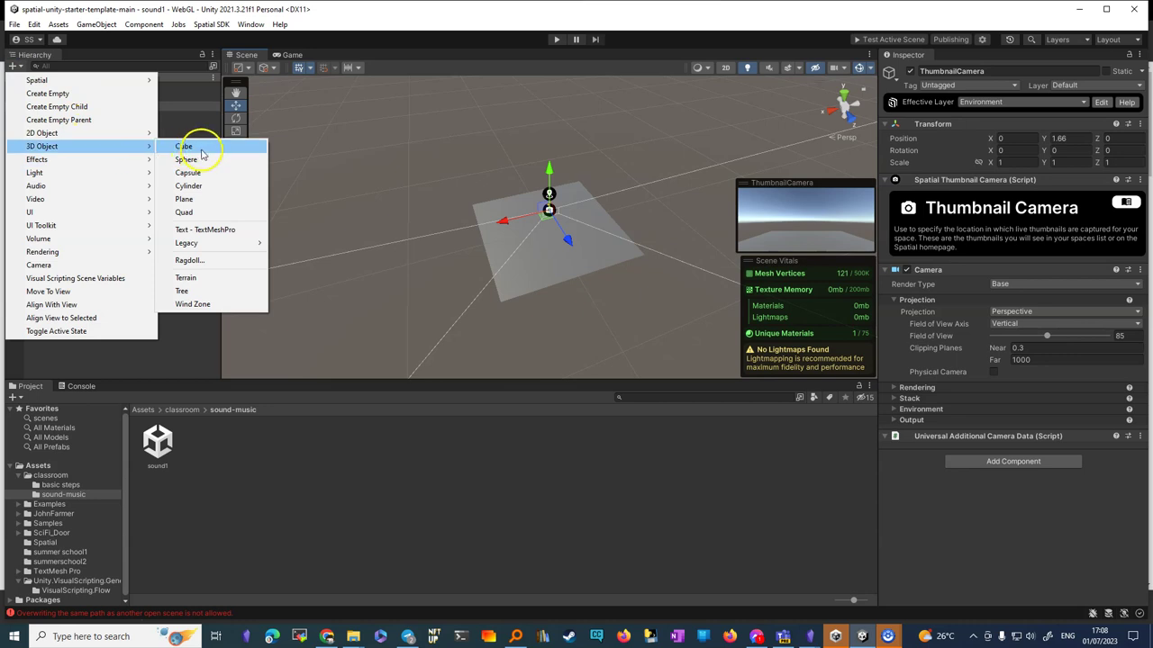
left_click(200, 150)
left_click(549, 194)
left_click_drag(549, 194, 480, 235)
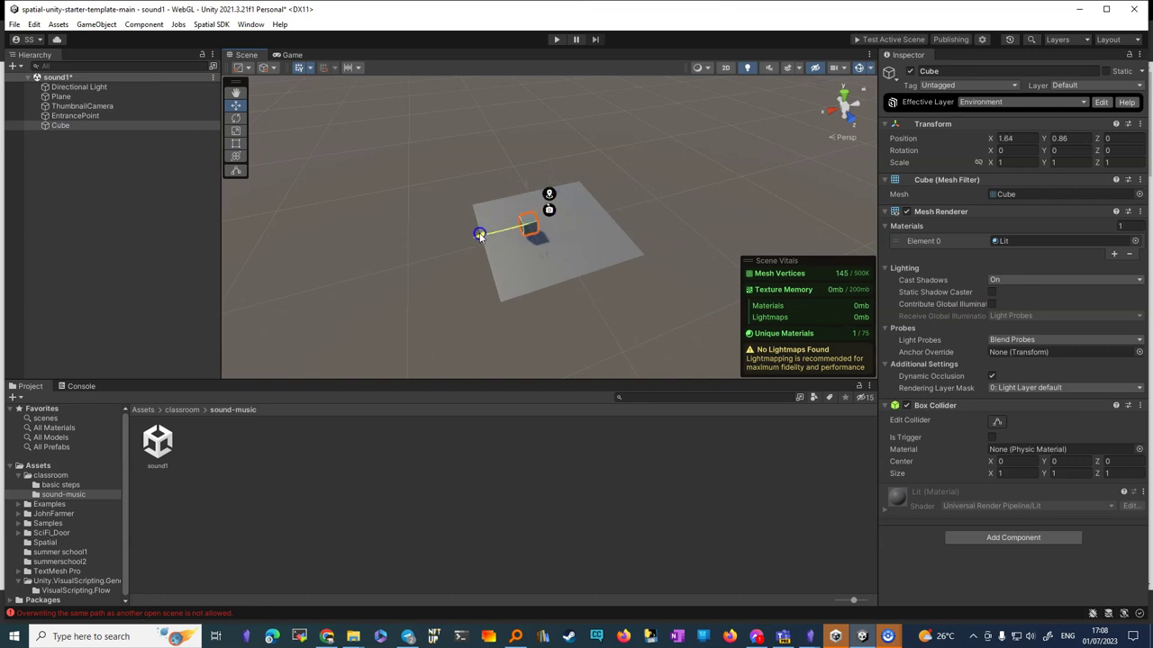
Move EntrancePoint along the Z axis to about -2.94, away from the cube.
left_click(68, 115)
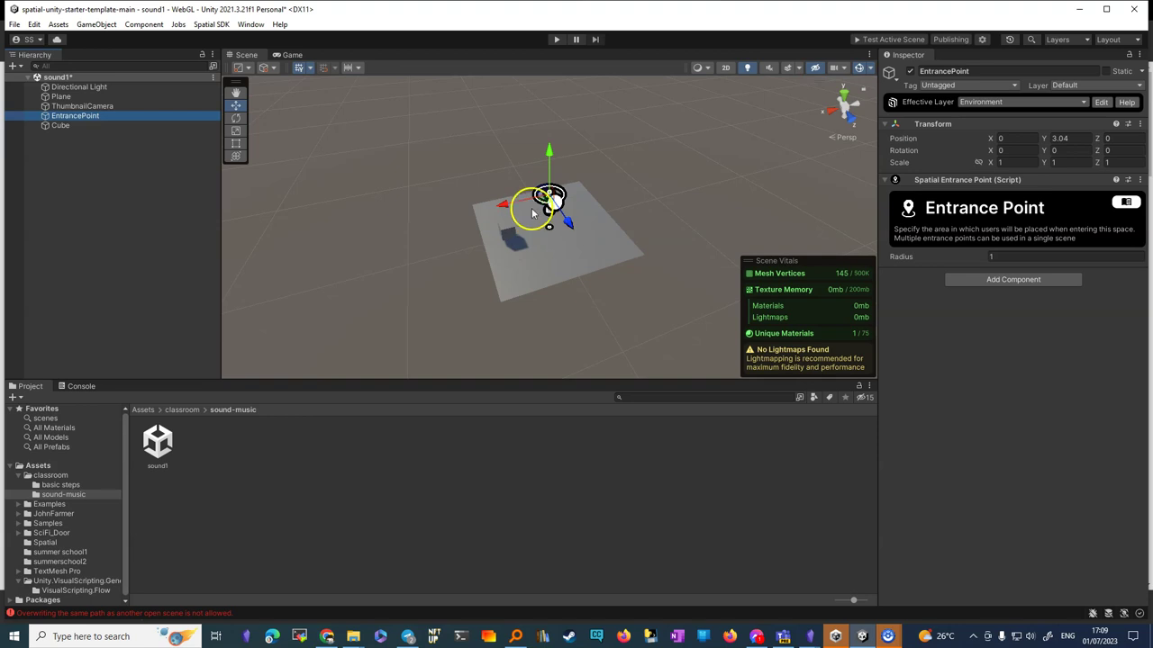
left_click_drag(574, 228, 563, 212)
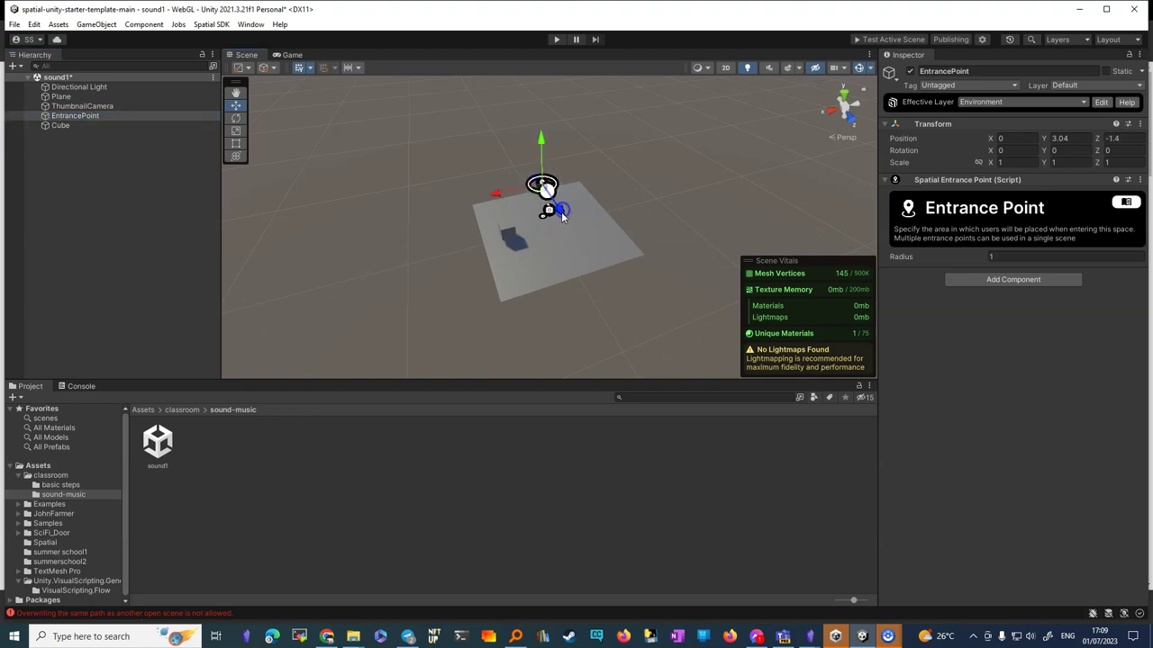
key("alt")
left_click_drag(603, 273, 557, 378, "alt")
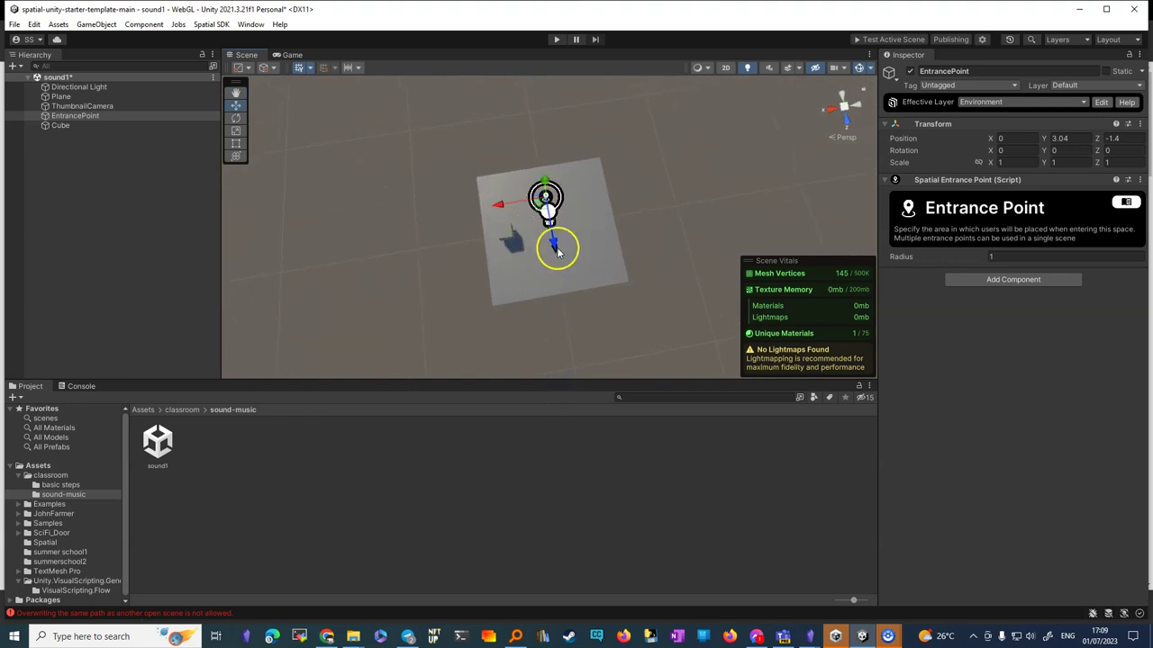
left_click_drag(554, 243, 548, 221)
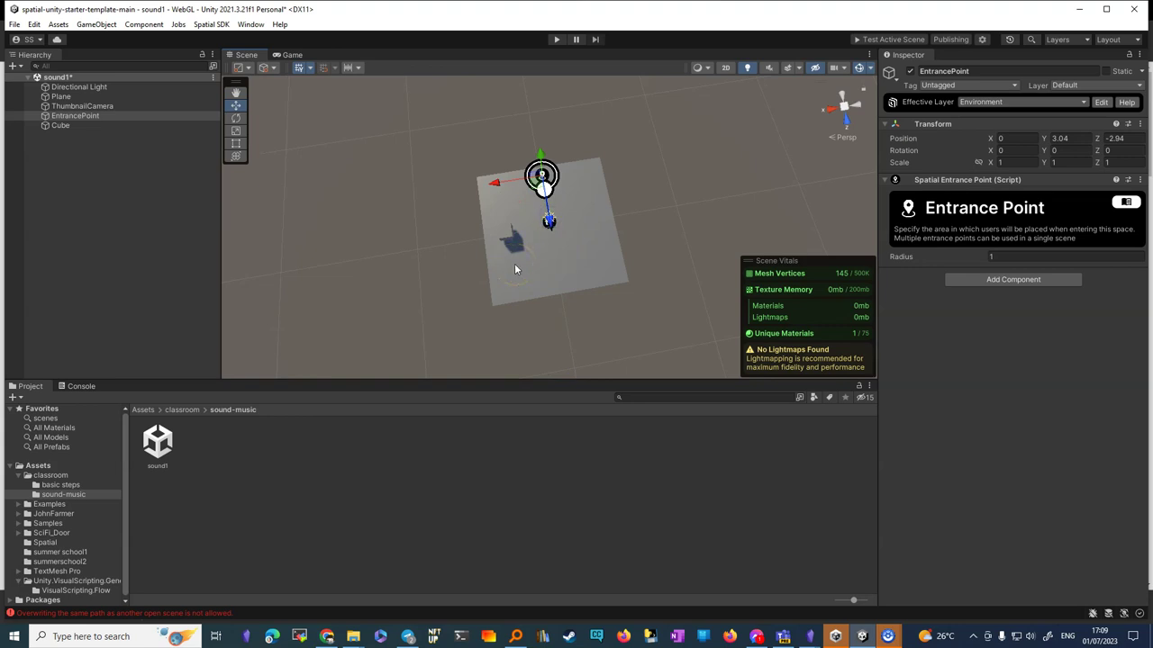
Add an Audio Source component to the cube on the plane.
left_click(497, 237)
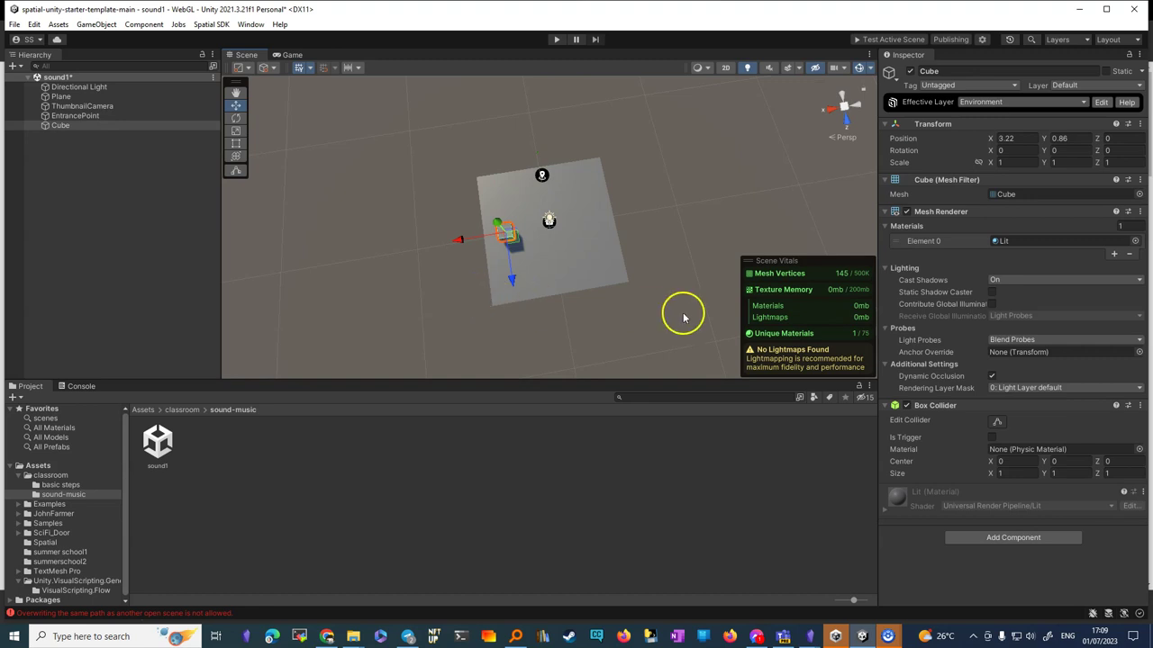
left_click(1009, 536)
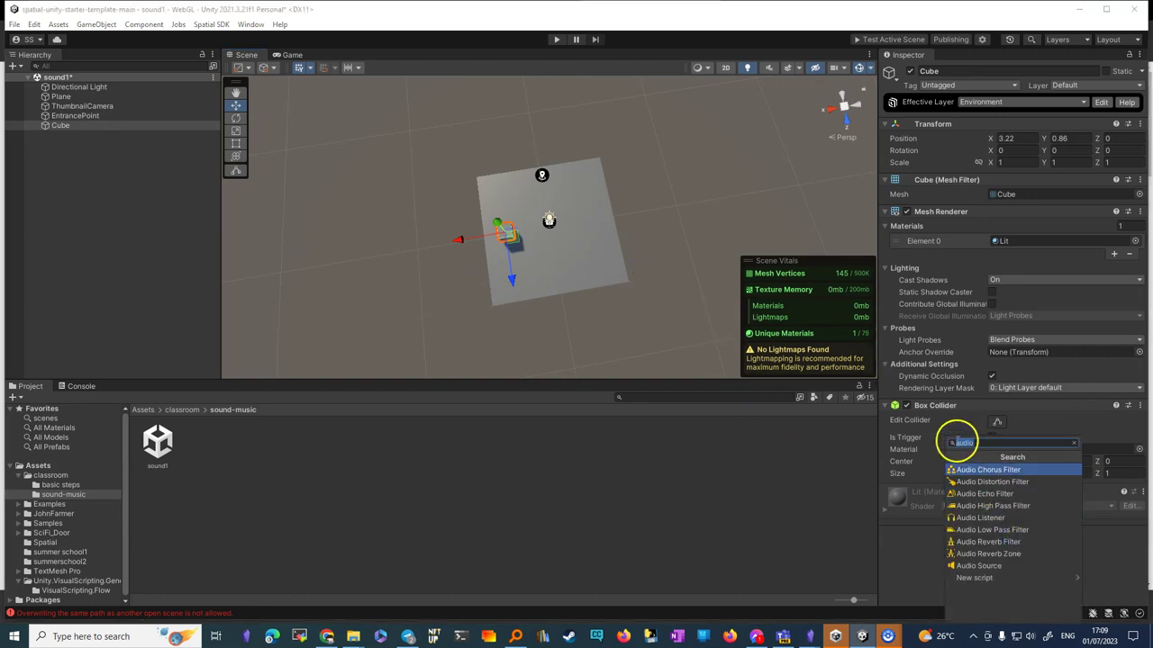
left_click(978, 566)
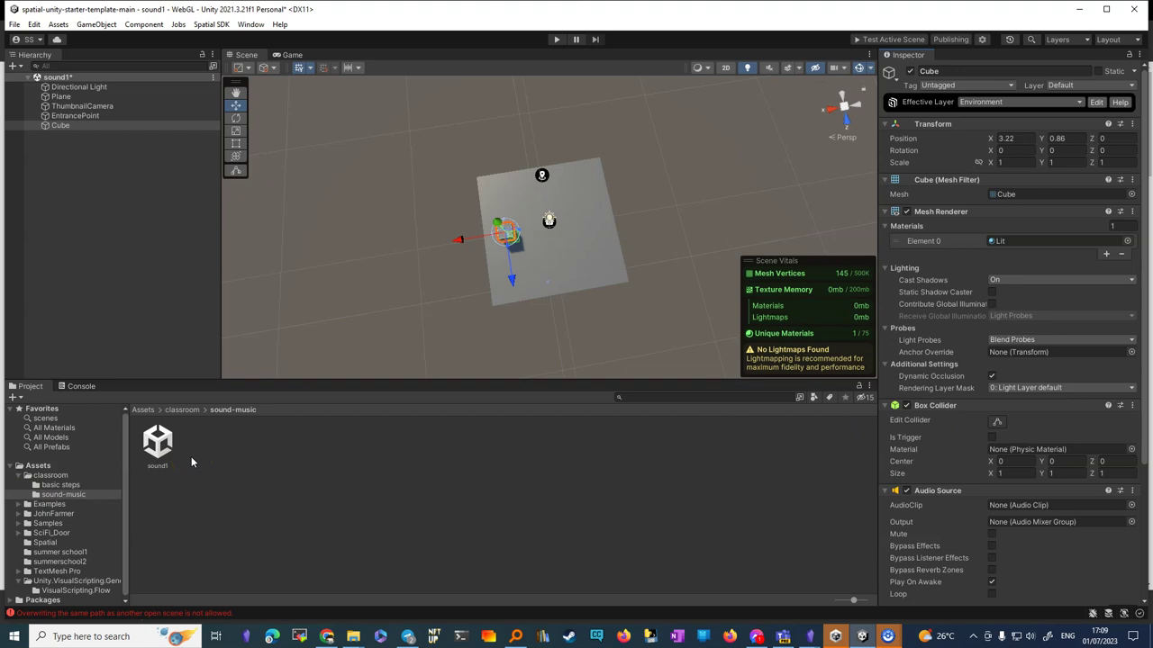
Switch to Chrome and review the Navigaweb article on downloadable film audio clips and the Google search for "famosi discorsi in italiano mp3".
left_click(329, 636)
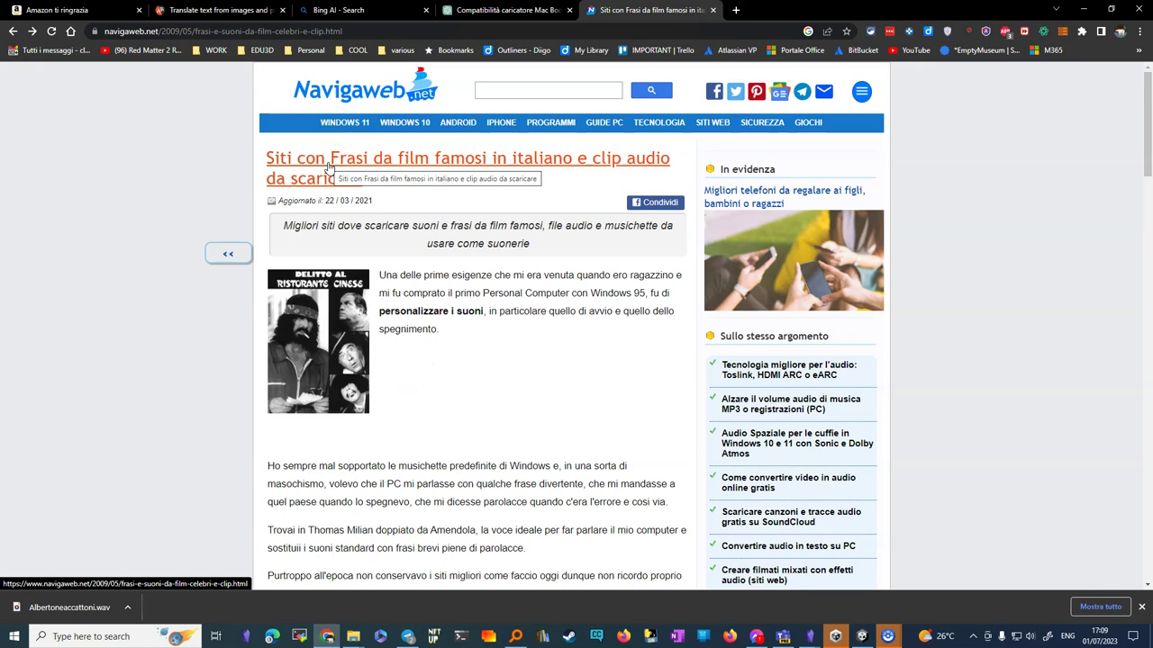
scroll(329, 167, "down", 5)
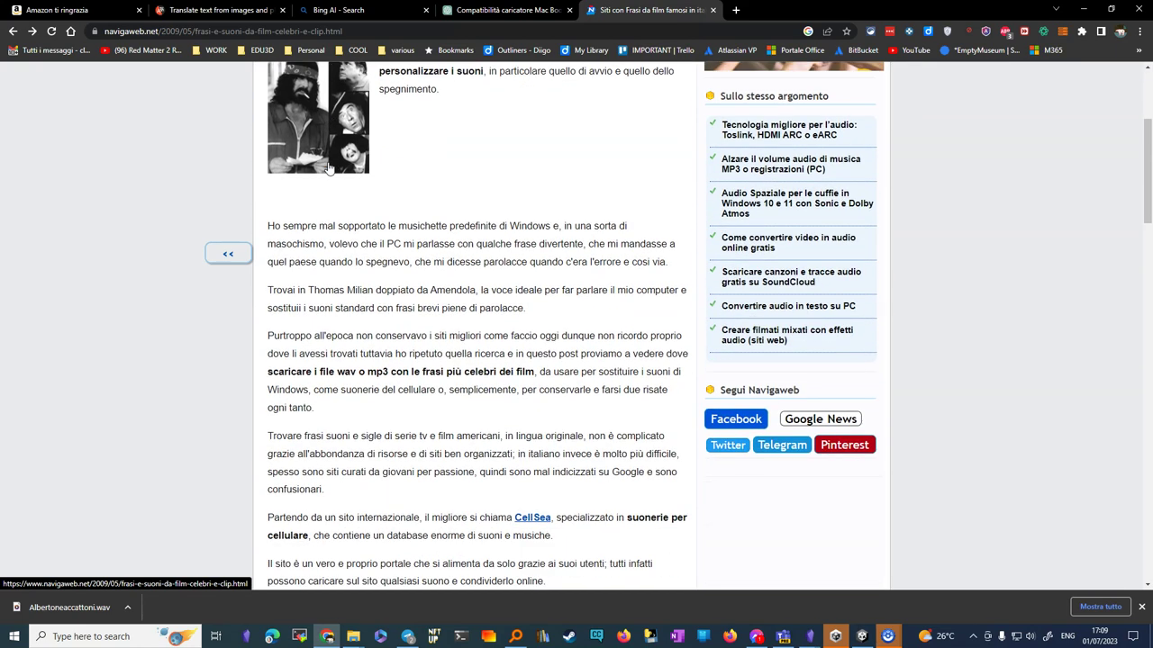
scroll(330, 167, "down", 4)
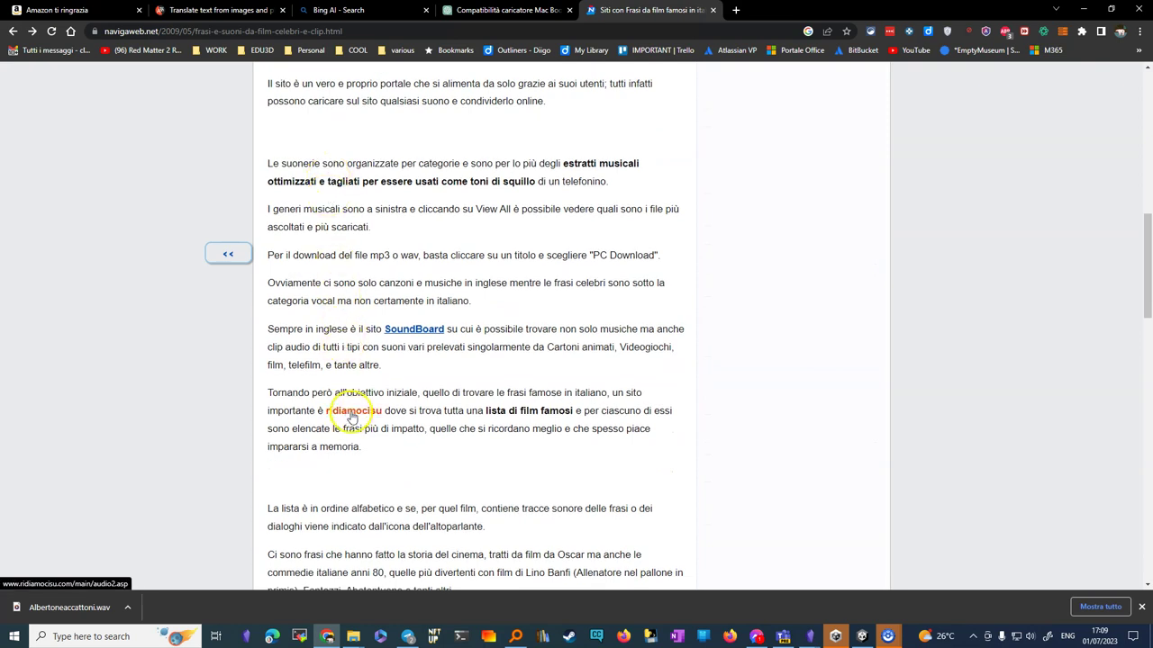
scroll(401, 332, "up", 1)
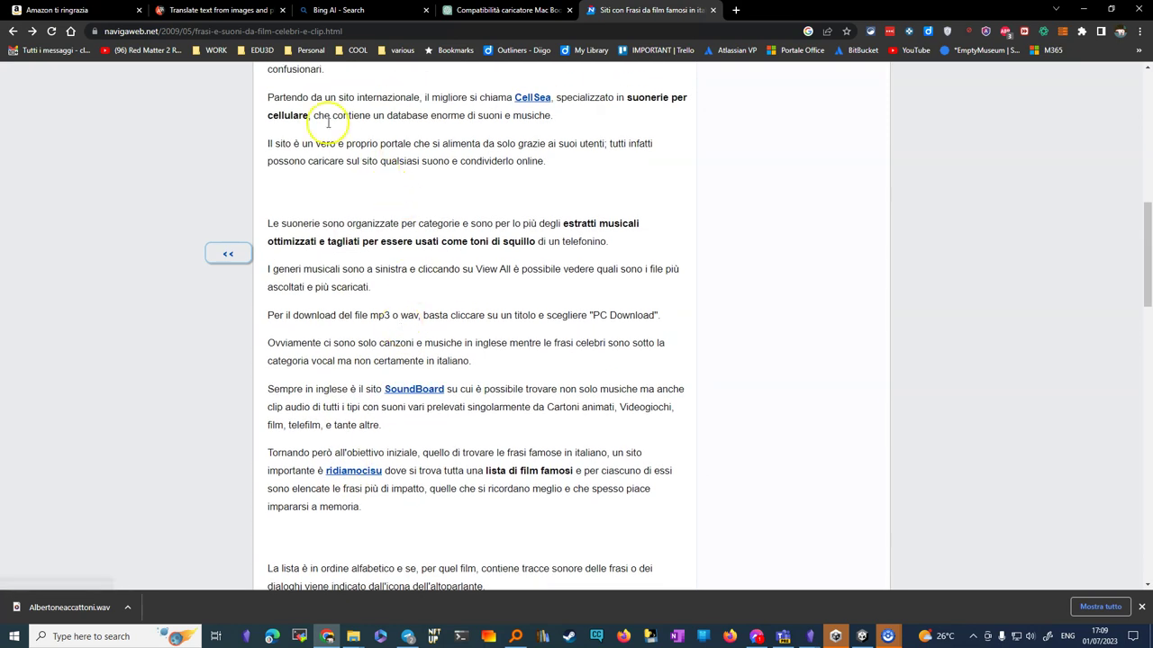
left_click(14, 32)
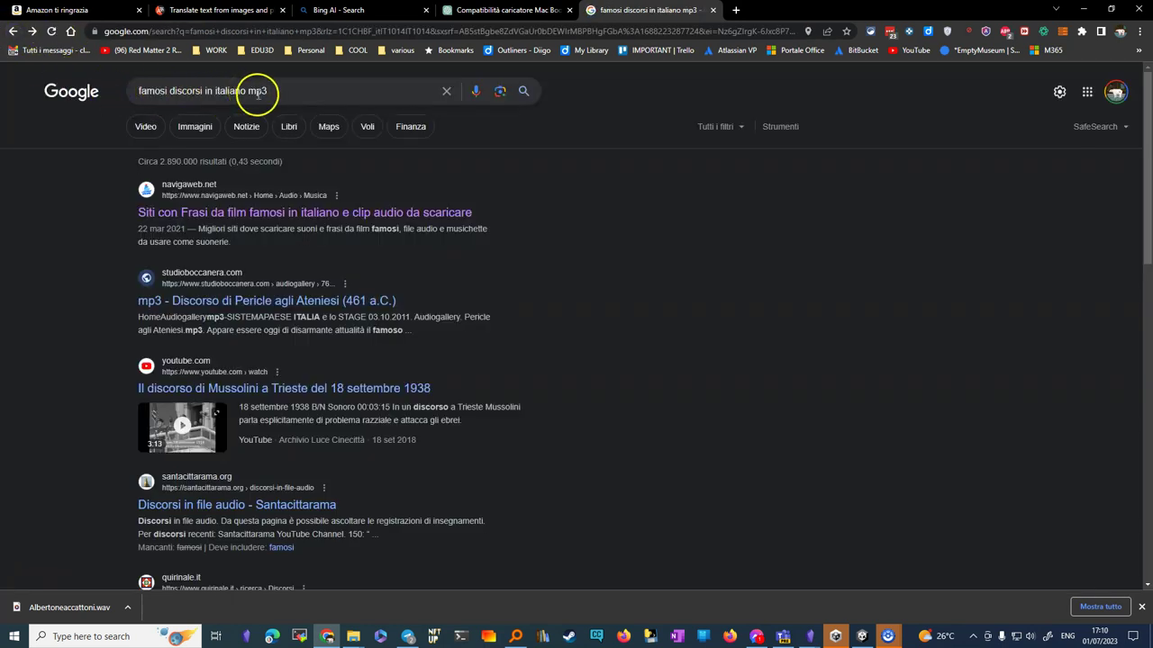
left_click(32, 31)
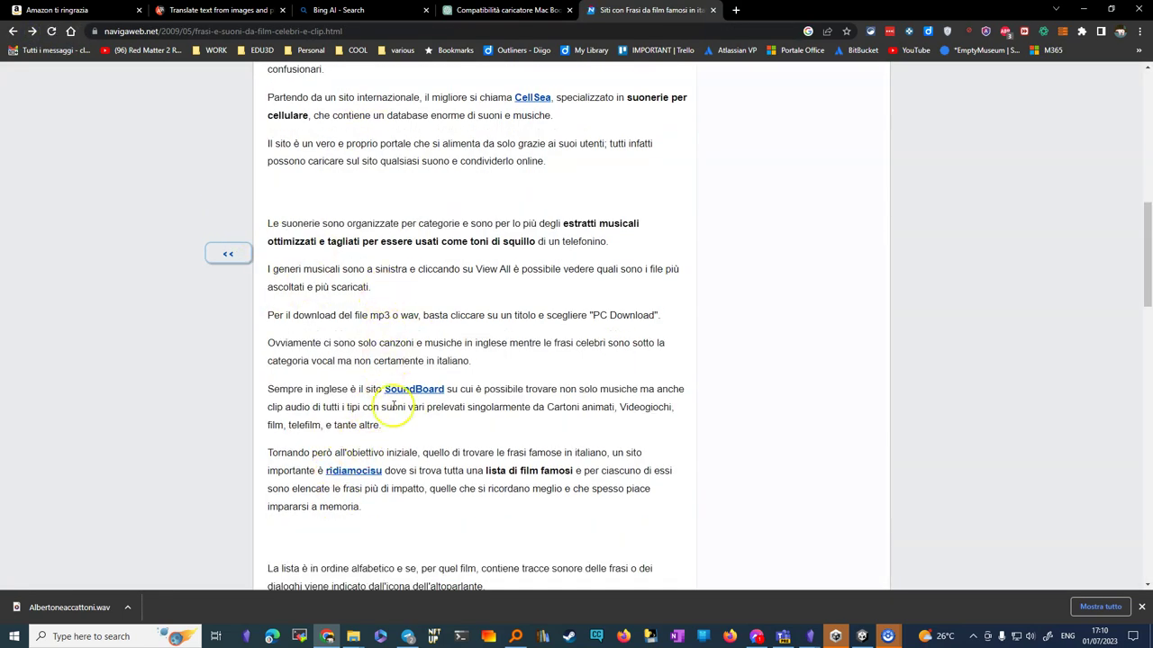
Open the ridiamocisu site linked in the article and play the Accattoni clip from the Alberto Sordi section.
left_click(351, 472)
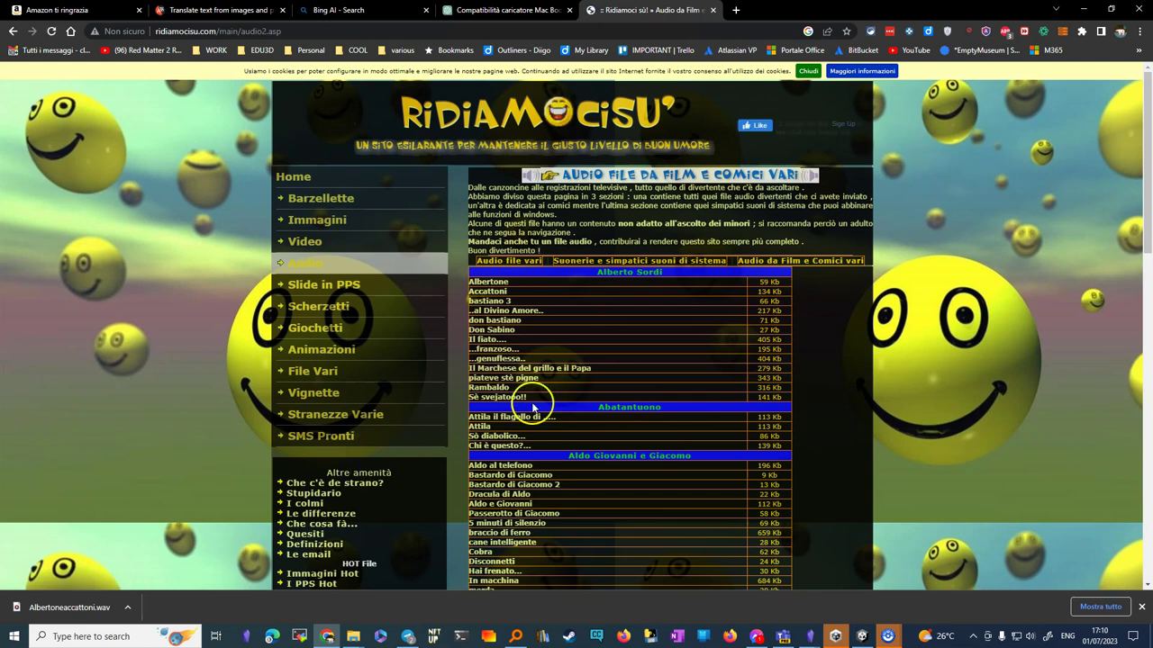
left_click(484, 293)
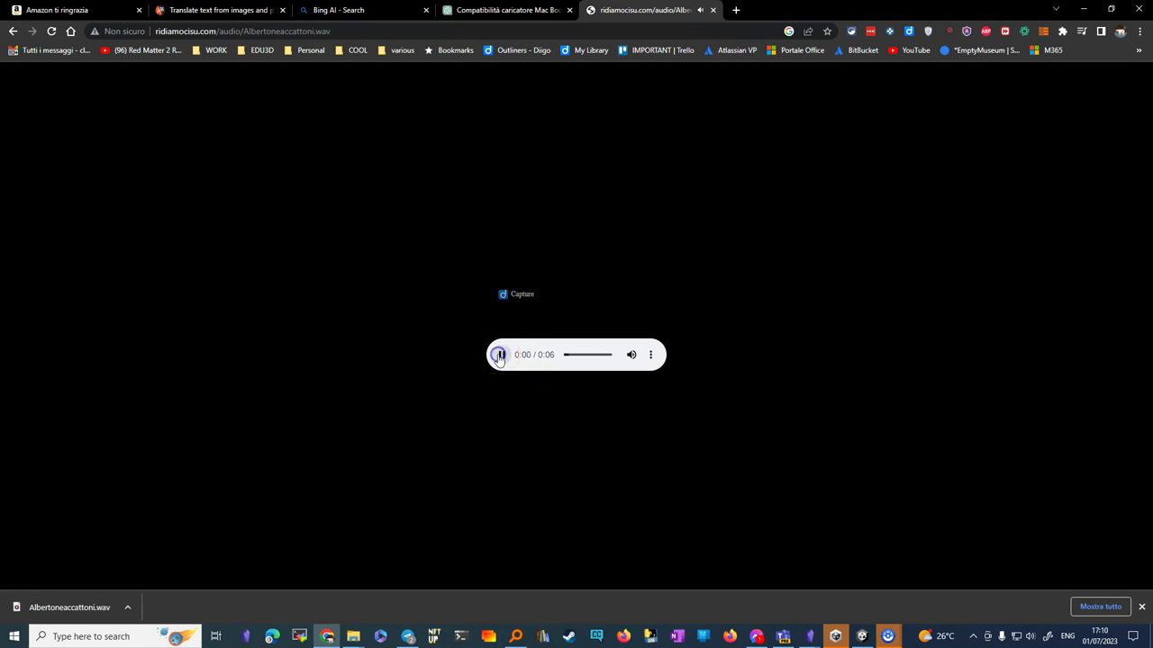
left_click(437, 369)
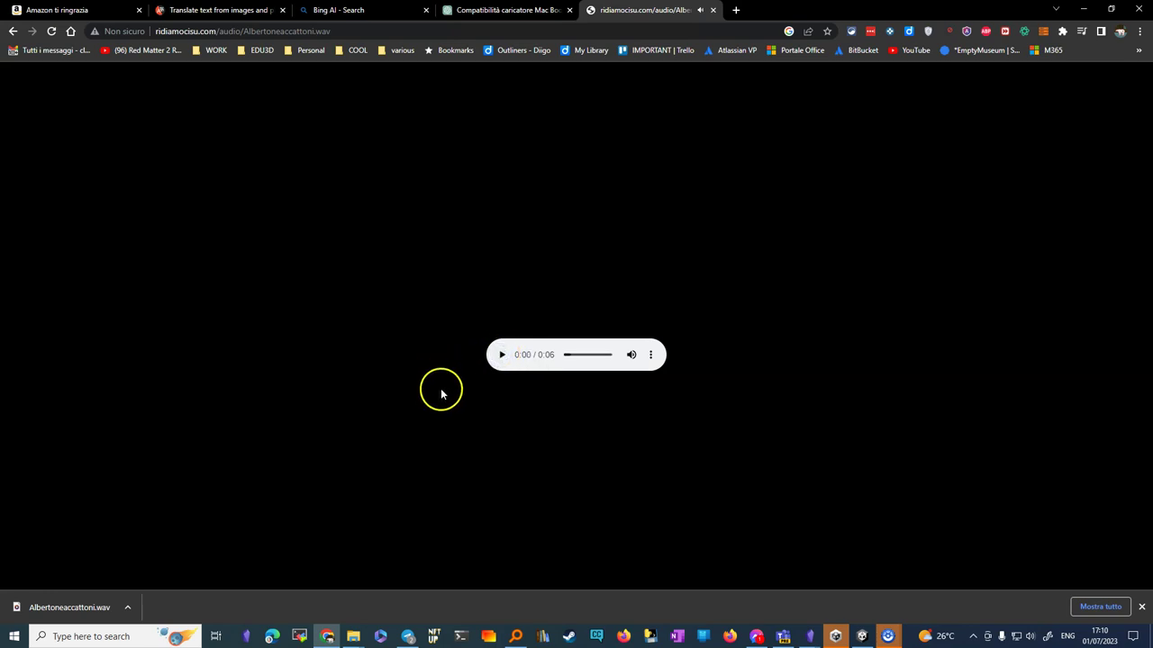